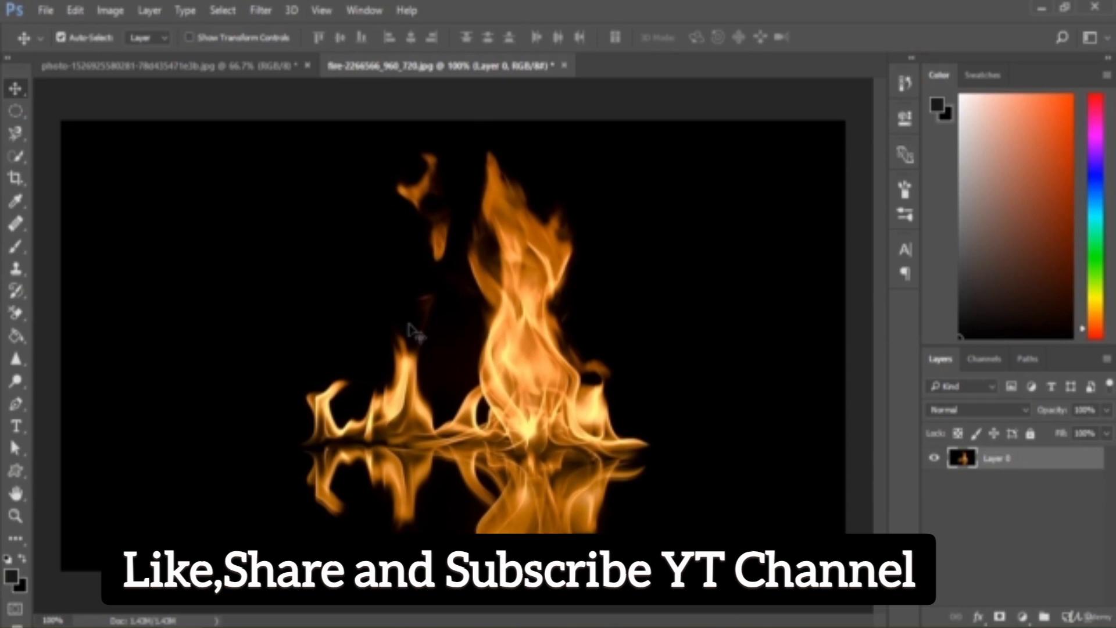
Duplicate Layer 0 in the fire-2266566_960_720 image and set the copy's blend mode to Vivid Light
left_click(231, 69)
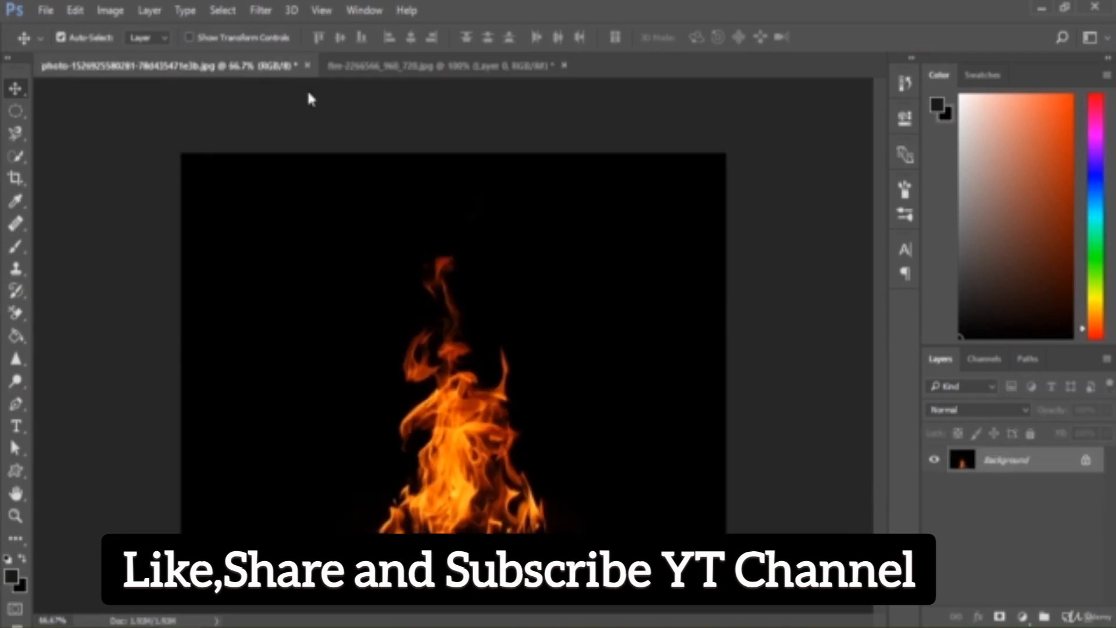
left_click(441, 69)
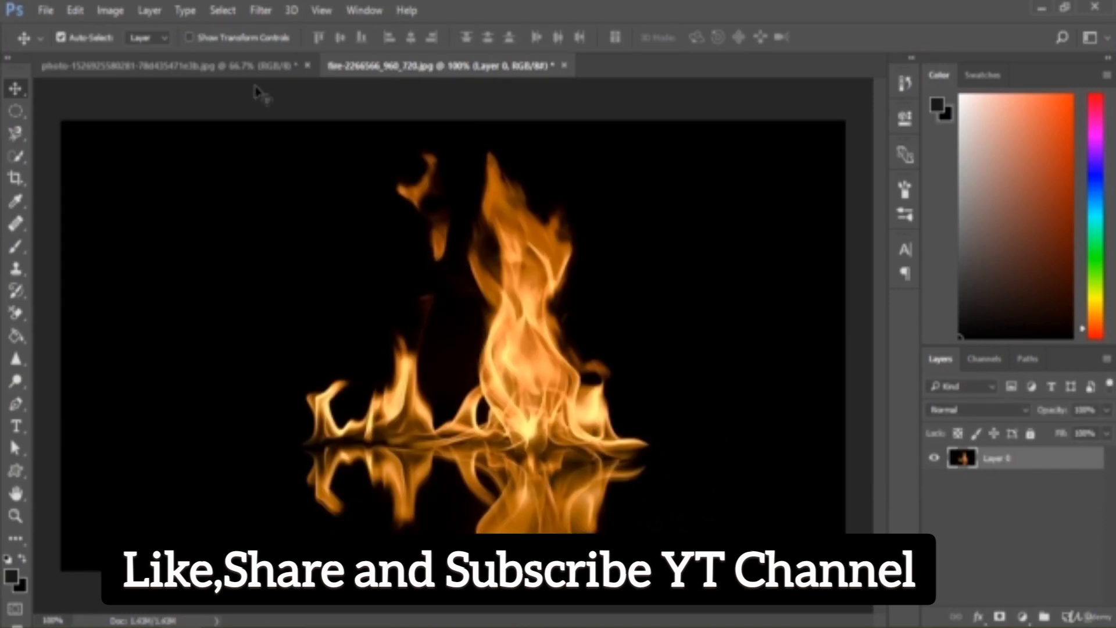
left_click(279, 68)
left_click(441, 65)
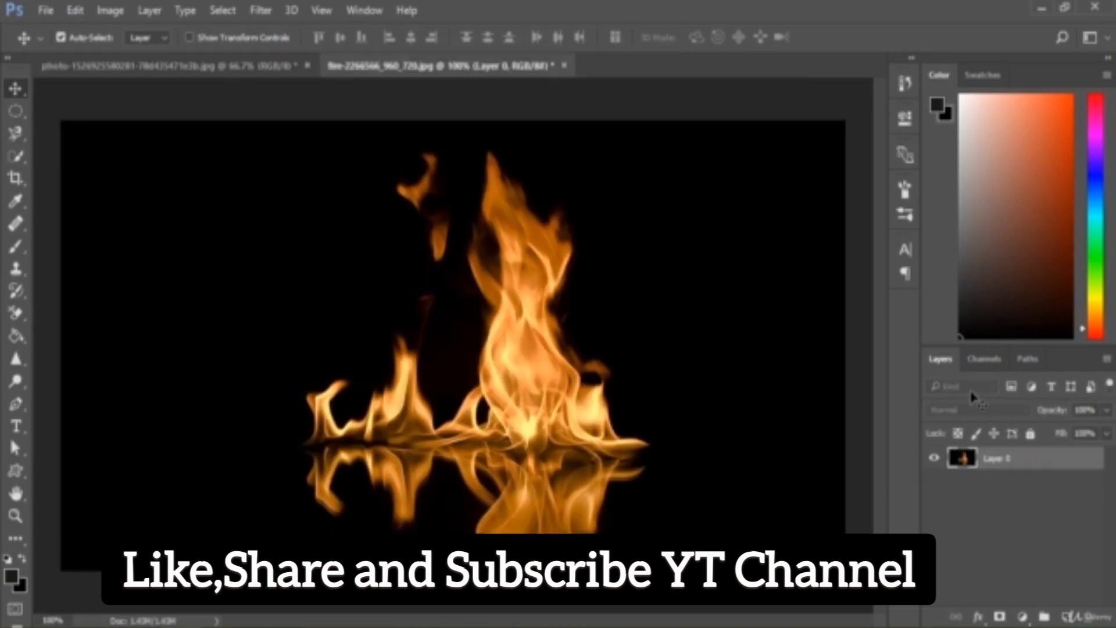
left_click_drag(1062, 467, 1070, 616)
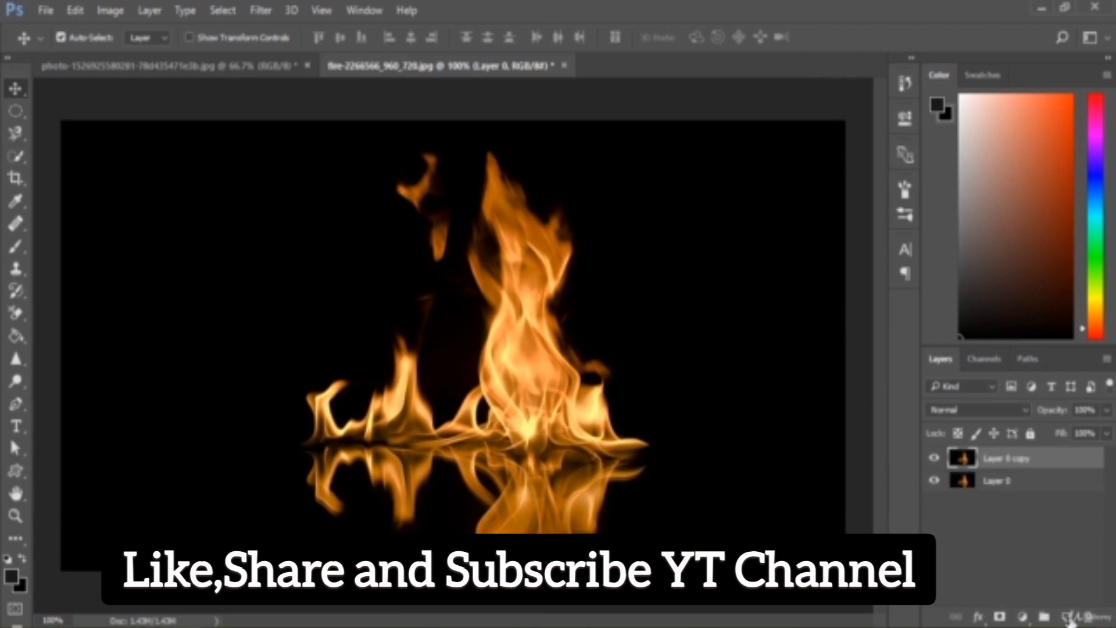
left_click(957, 411)
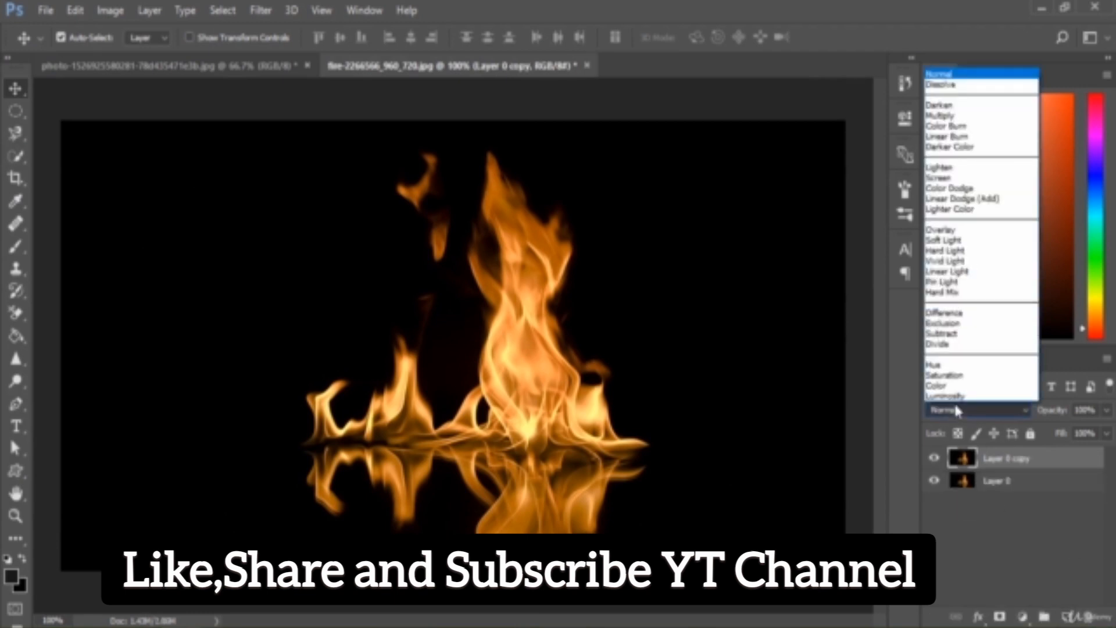
left_click(945, 261)
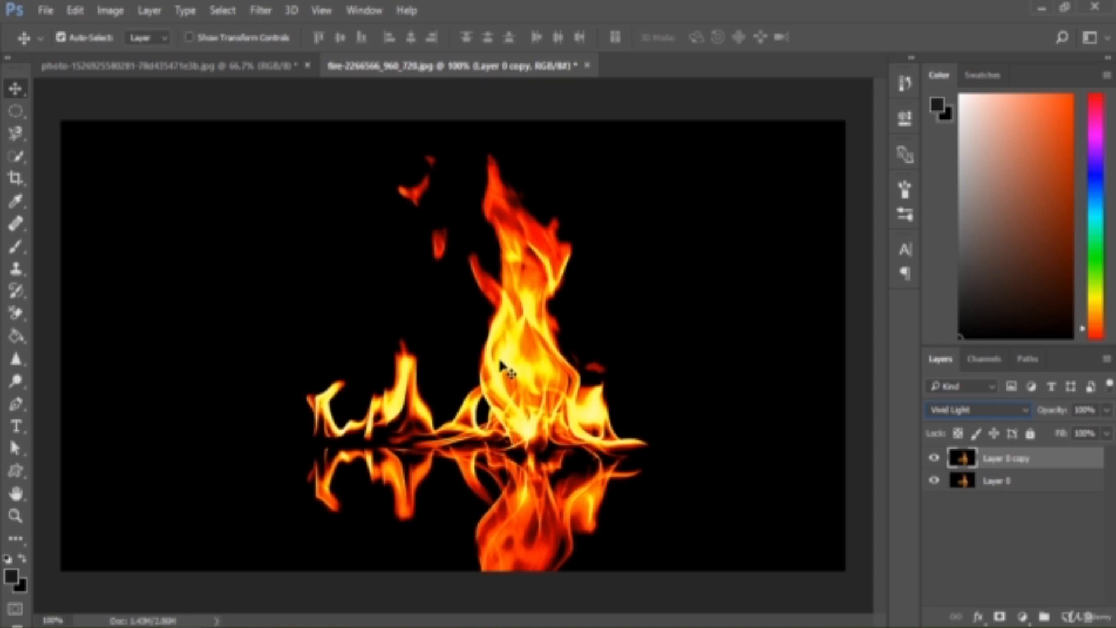
Hide and show the Vivid Light copy repeatedly to compare the enhanced flames with the original
left_click(935, 462)
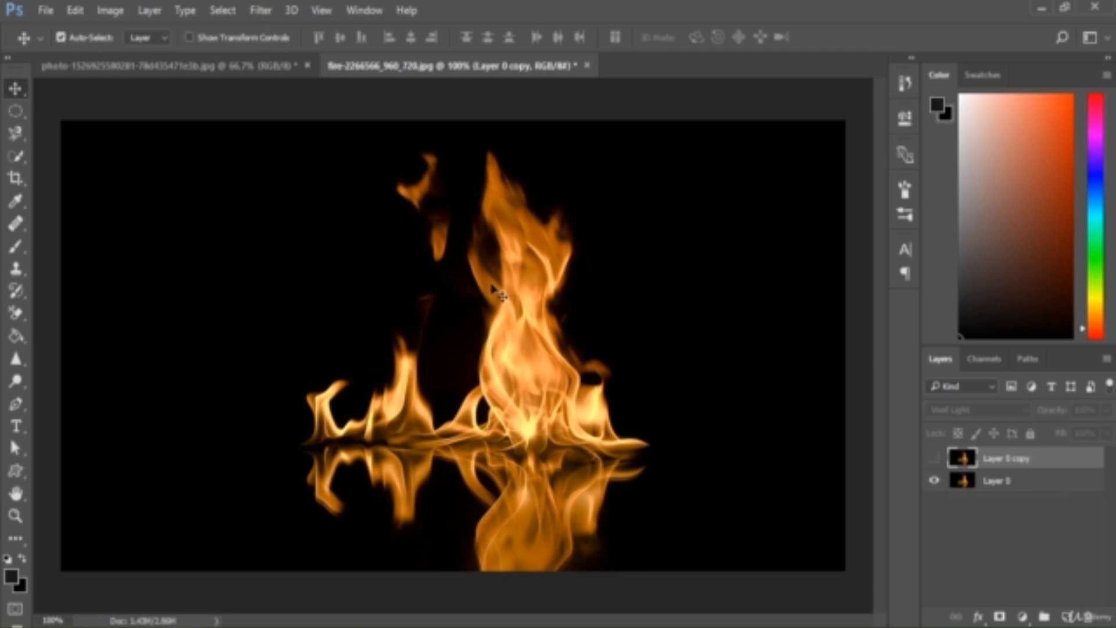
left_click(935, 459)
left_click(935, 459)
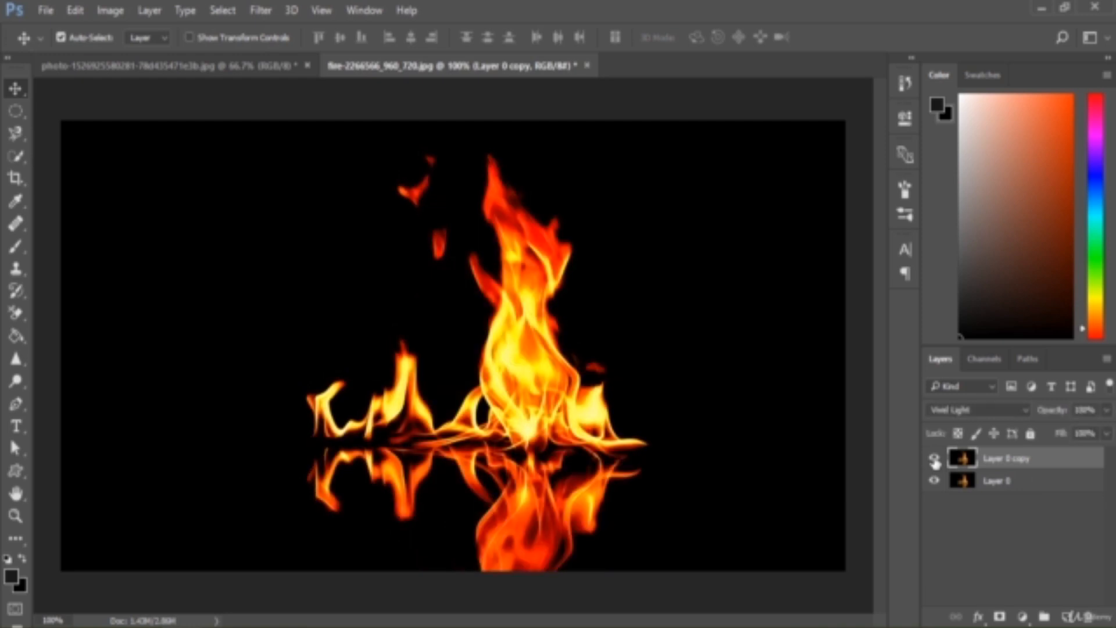
left_click(935, 460)
left_click(935, 459)
left_click(934, 461)
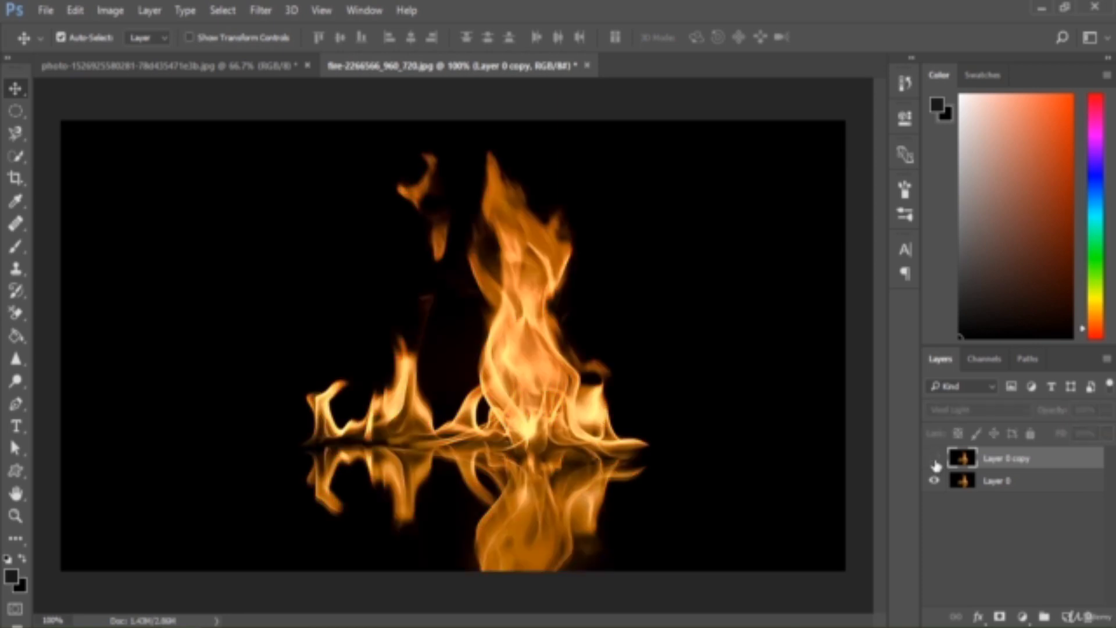
left_click(935, 460)
left_click(935, 461)
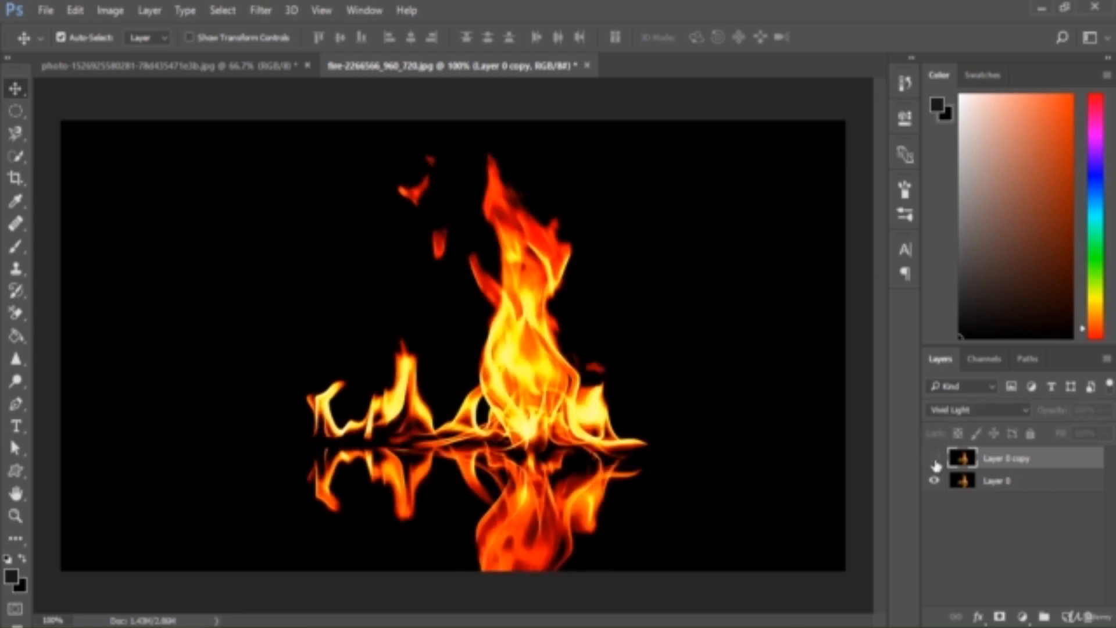
left_click(934, 460)
left_click(934, 461)
left_click(935, 462)
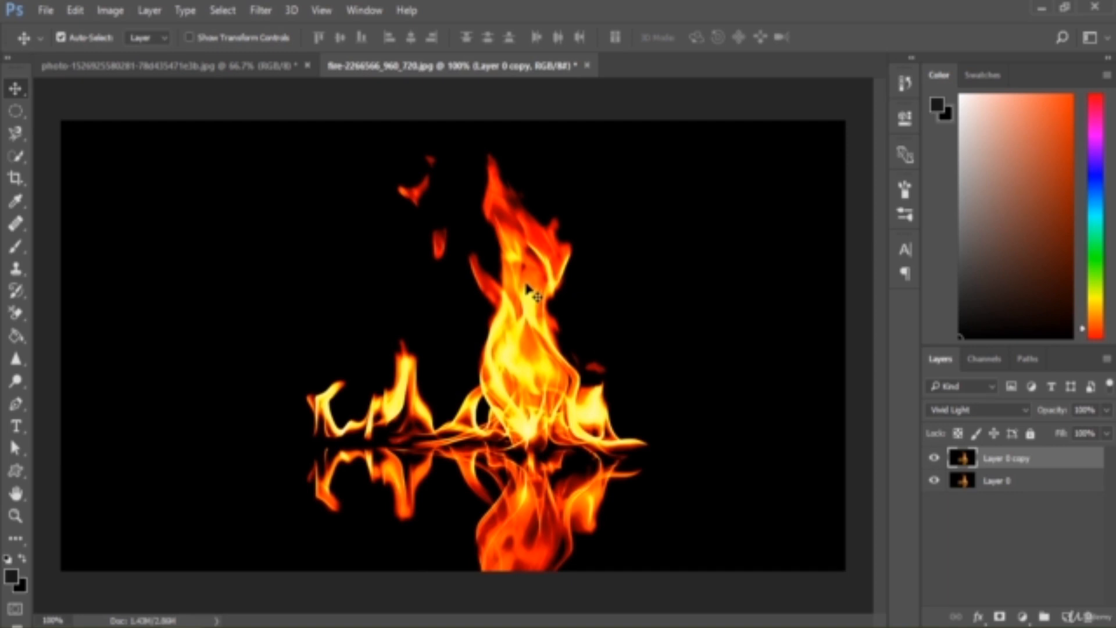
Switch to the other fire photo, duplicate its background layer and set the copy's blend mode to Vivid Light
left_click(194, 67)
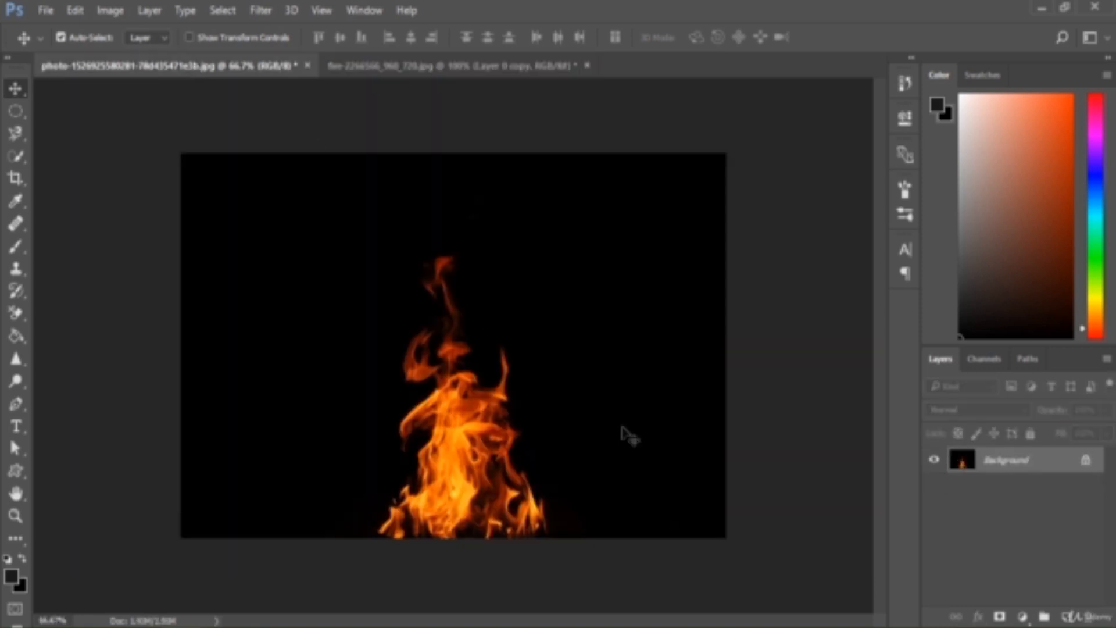
left_click_drag(1047, 468, 1073, 615)
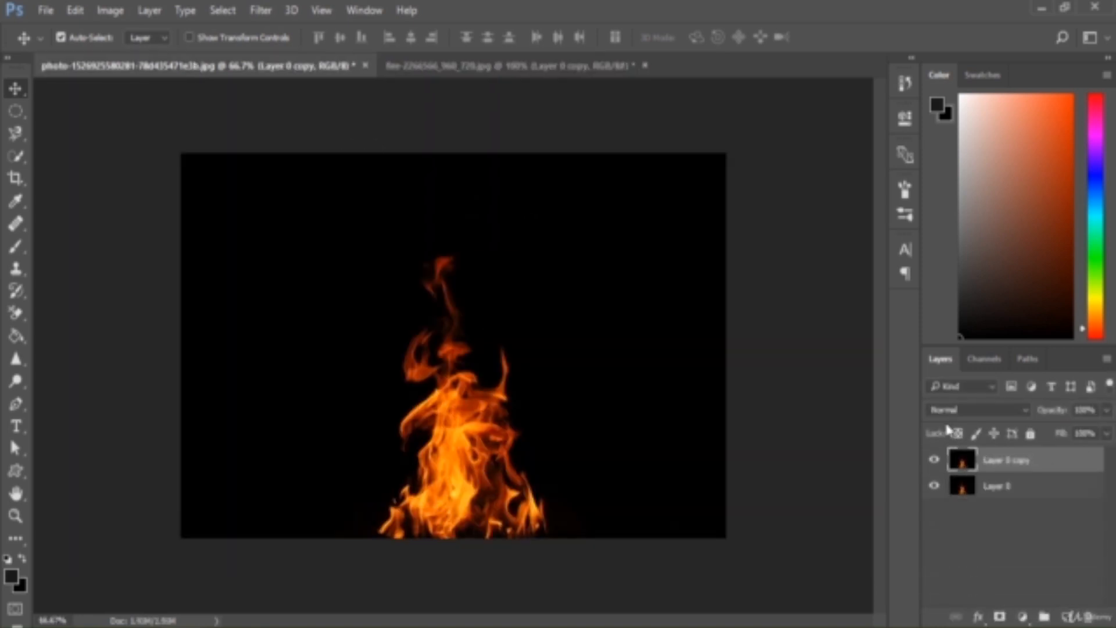
left_click(965, 410)
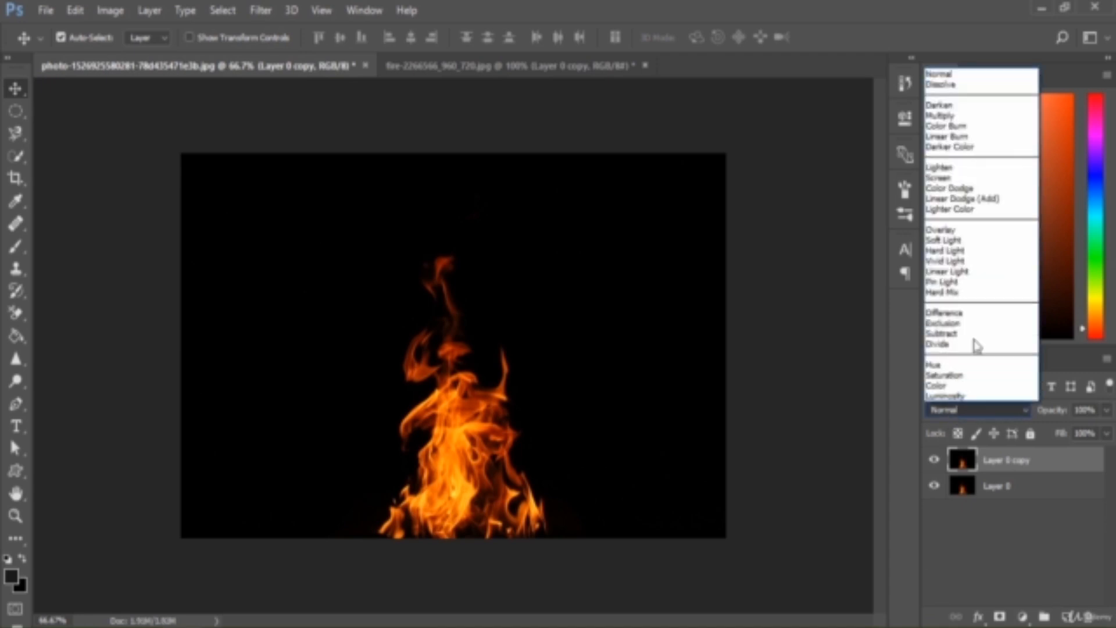
left_click(967, 260)
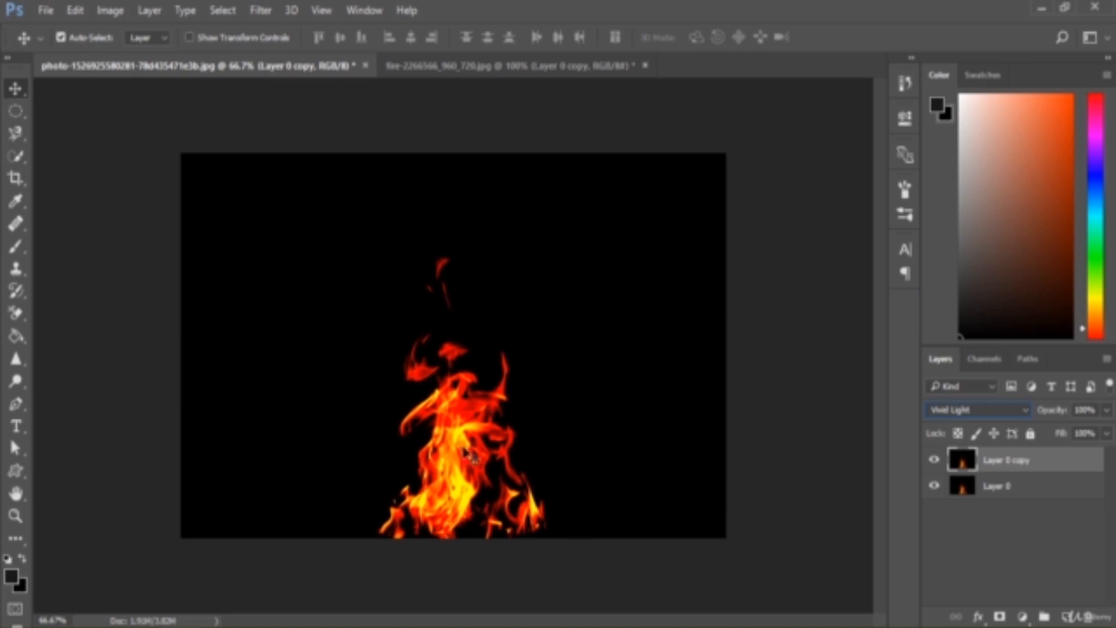
Try the Hard Light and Soft Light blend modes on Layer 0 copy, comparing the Soft Light effect with the original
left_click(991, 411)
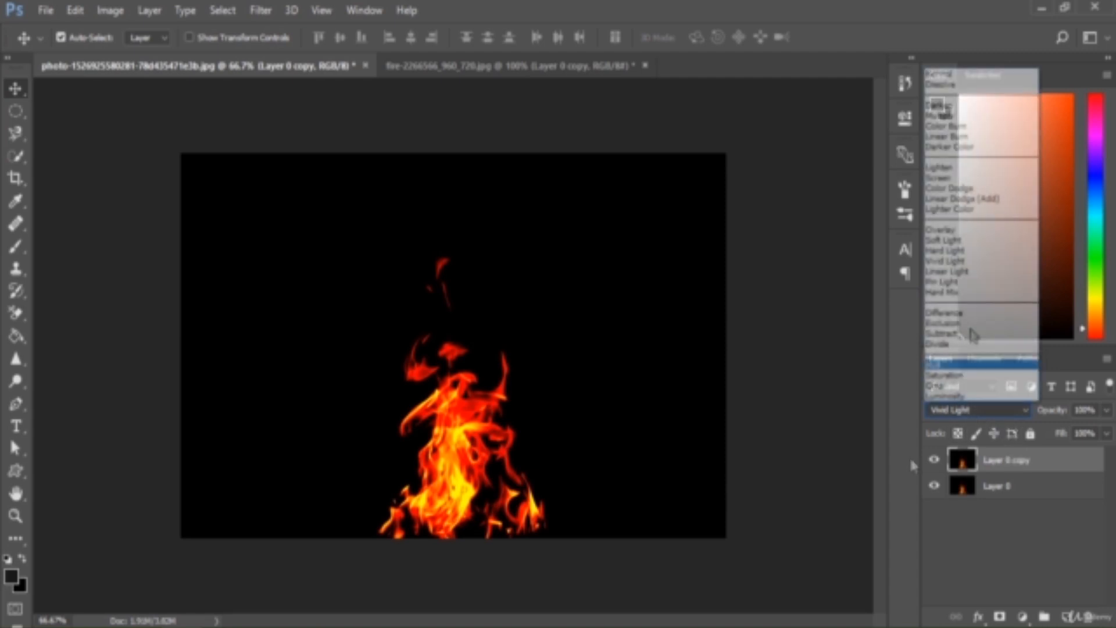
left_click(945, 251)
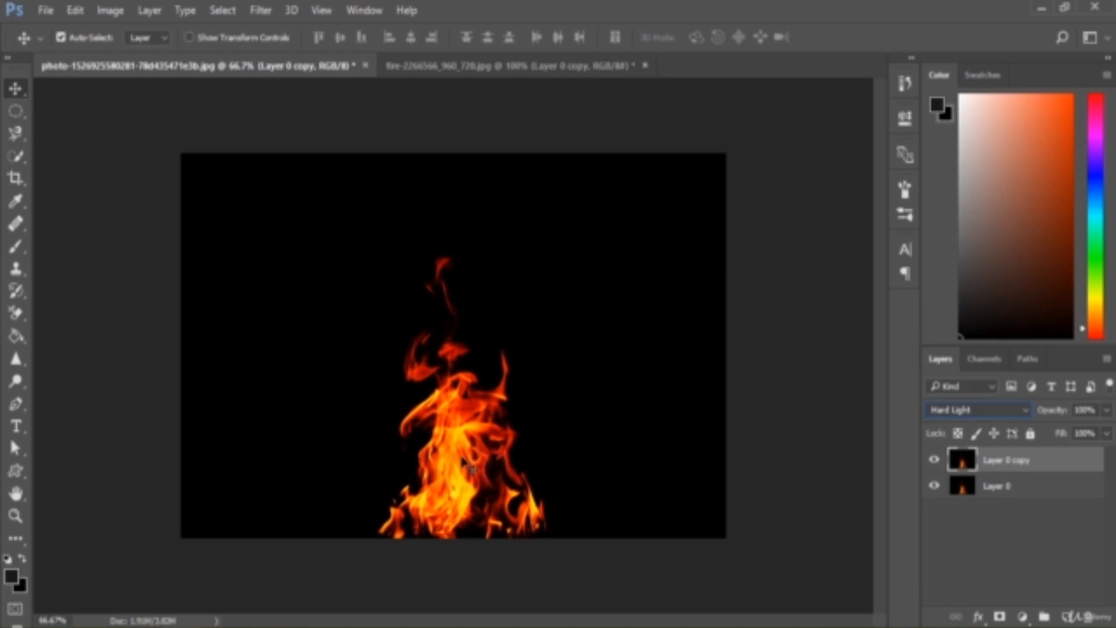
left_click(945, 412)
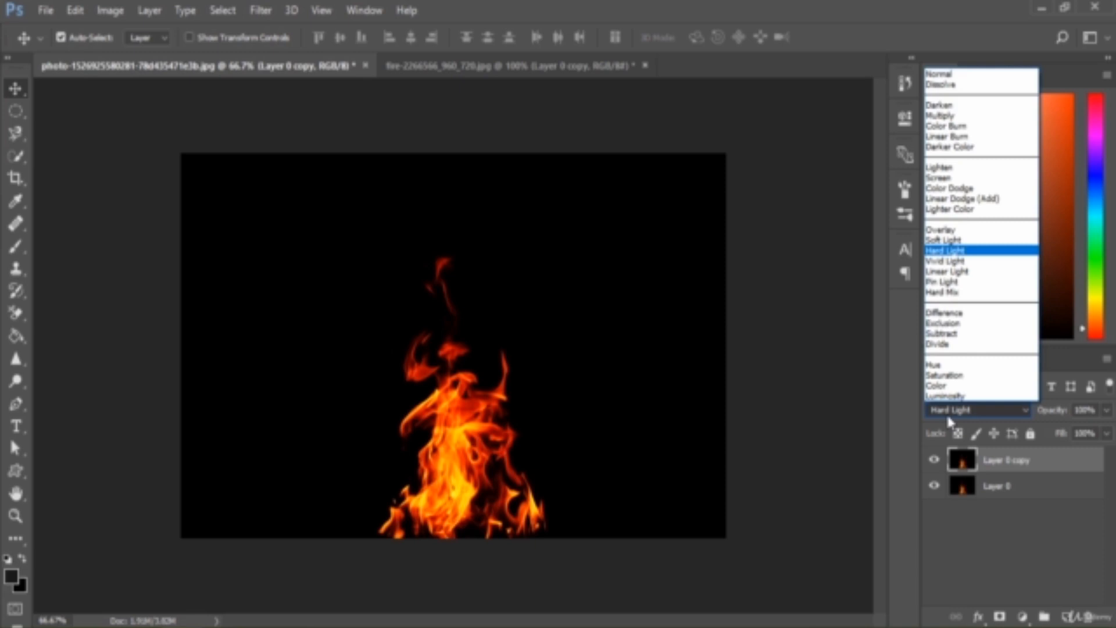
left_click(970, 242)
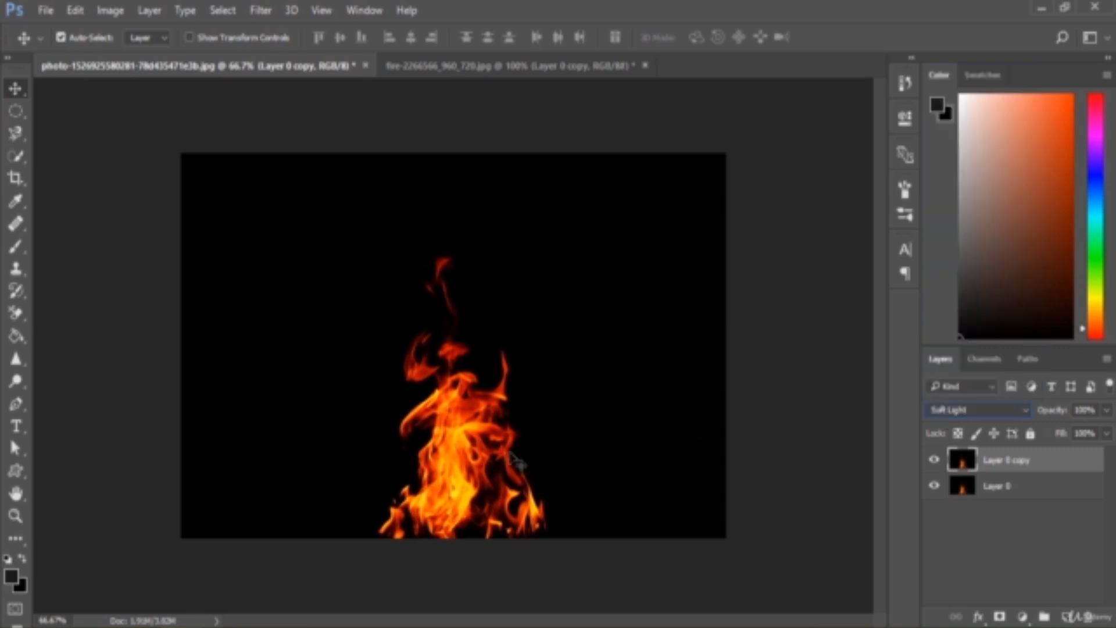
left_click(935, 461)
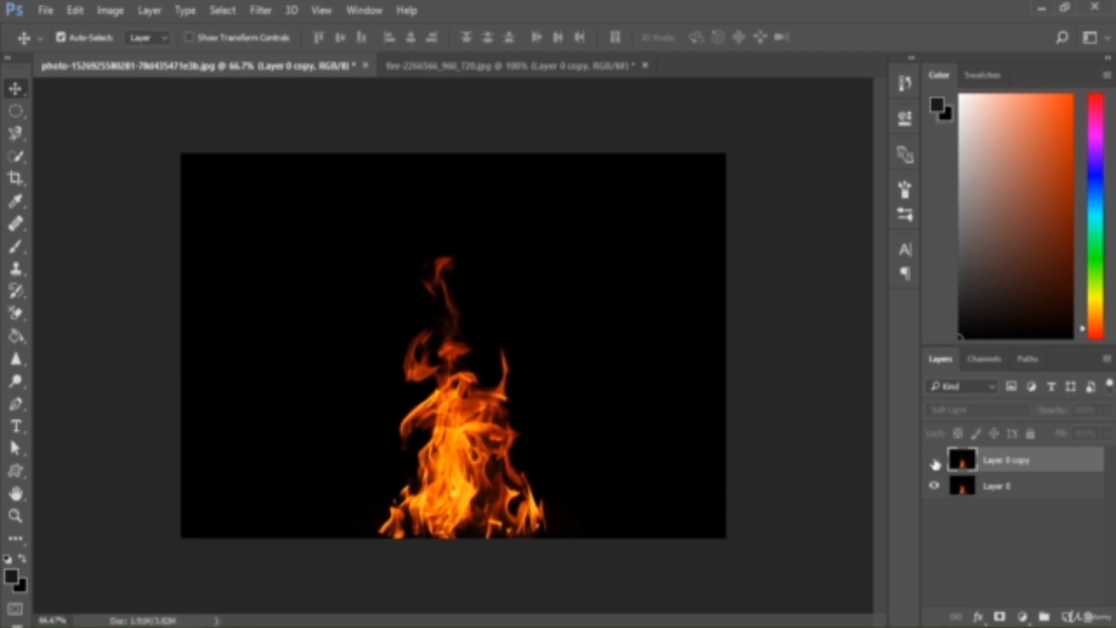
left_click(934, 461)
Set the blend mode of Layer 0 copy to Vivid Light
left_click(993, 410)
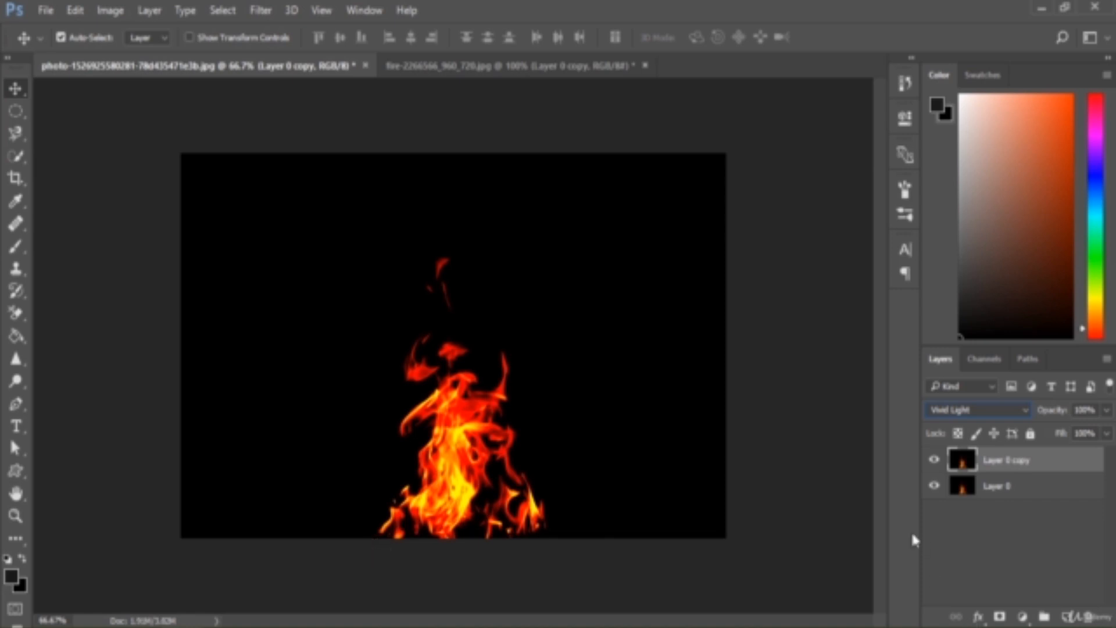
left_click(984, 411)
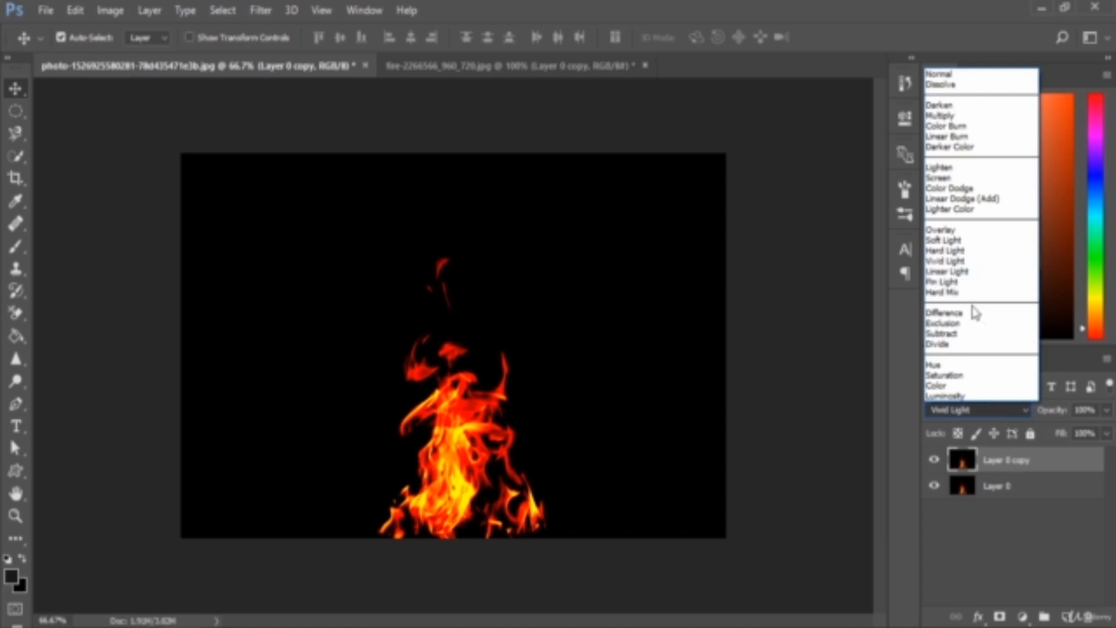
left_click(1046, 457)
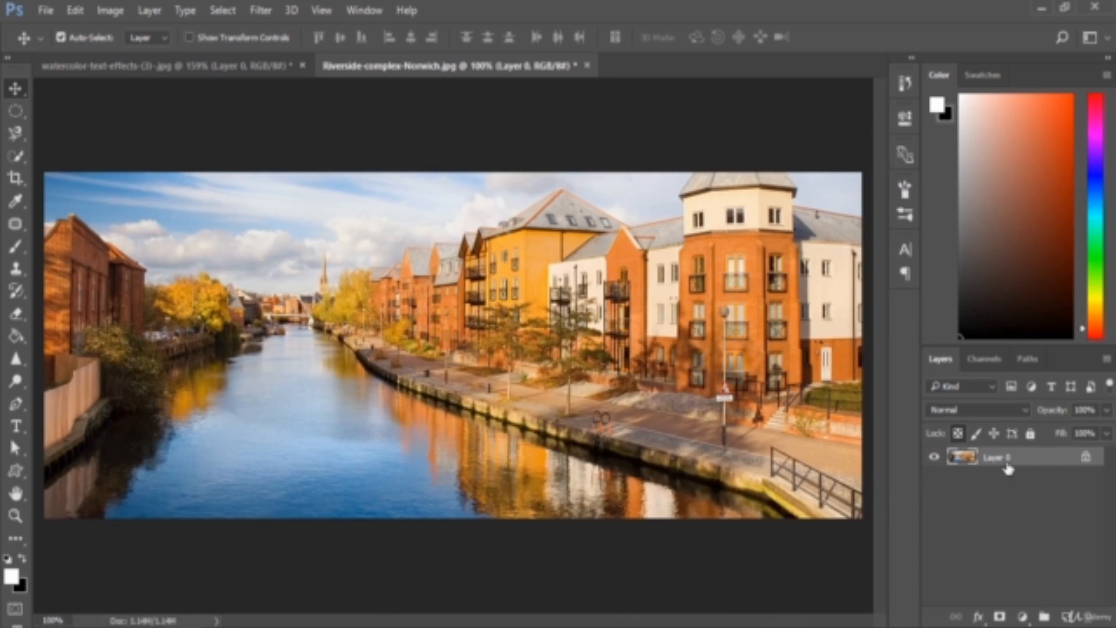
Unlock and duplicate Layer 0 of the Riverside-complex-Norwich photo, and set the copy's blend mode to Linear Light
left_click(1086, 457)
left_click_drag(1060, 459, 1045, 616)
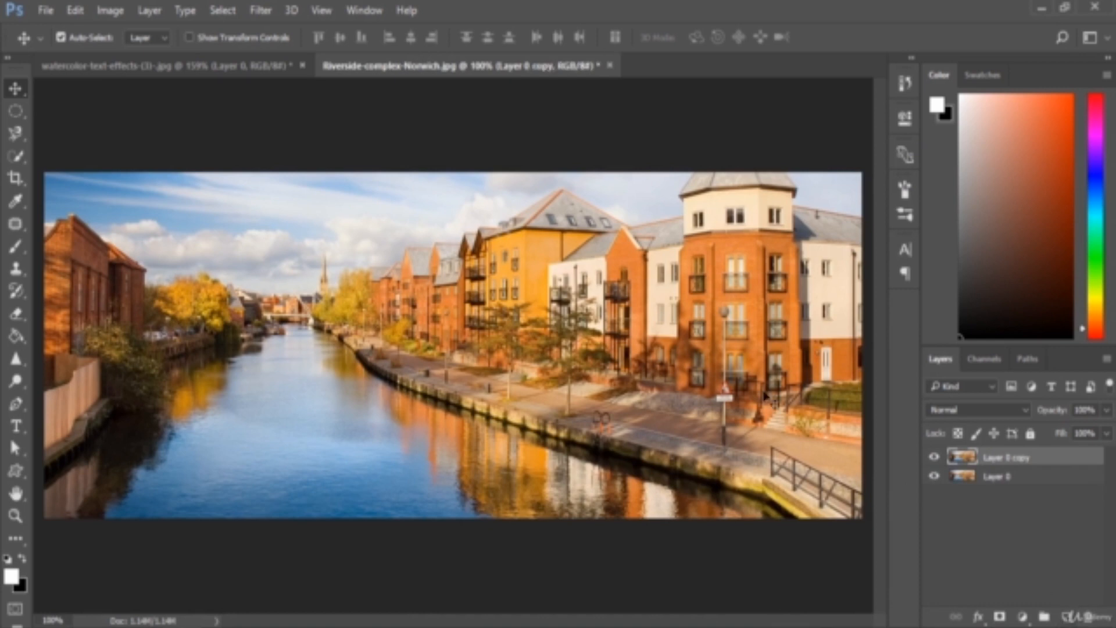
left_click(942, 416)
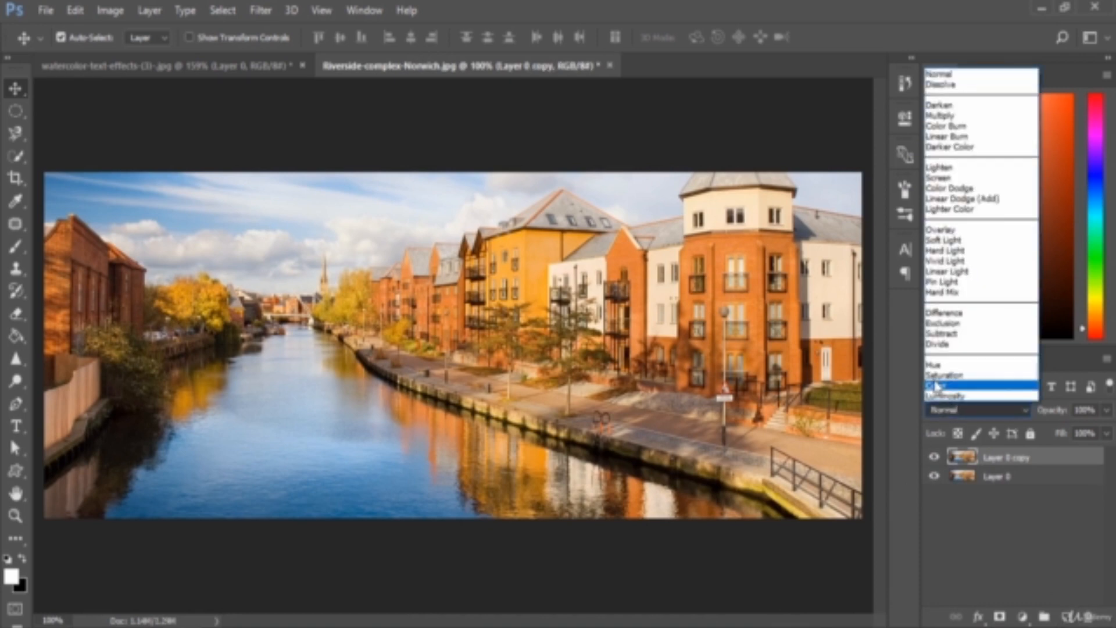
left_click(954, 271)
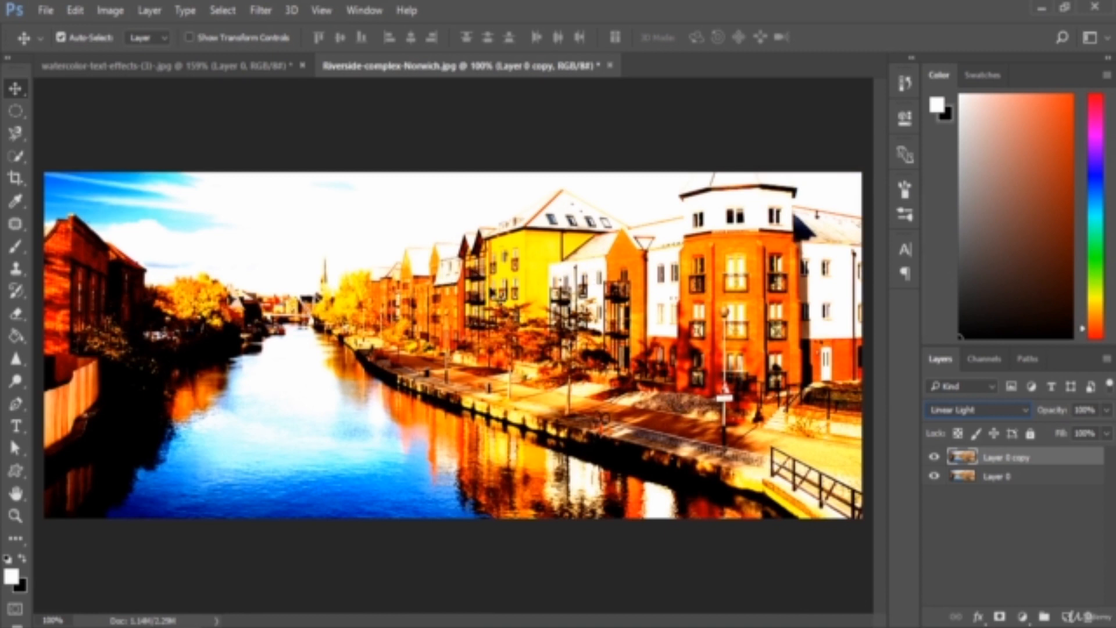
Toggle the visibility of the Linear Light copy to compare the river photo with and without the effect
left_click(935, 457)
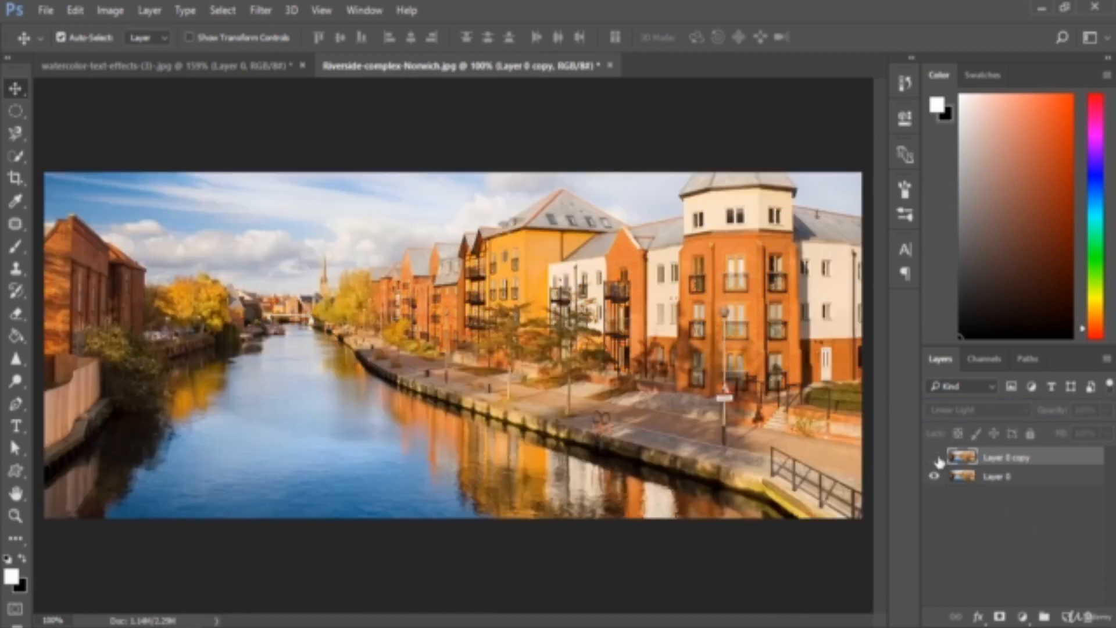
left_click(936, 458)
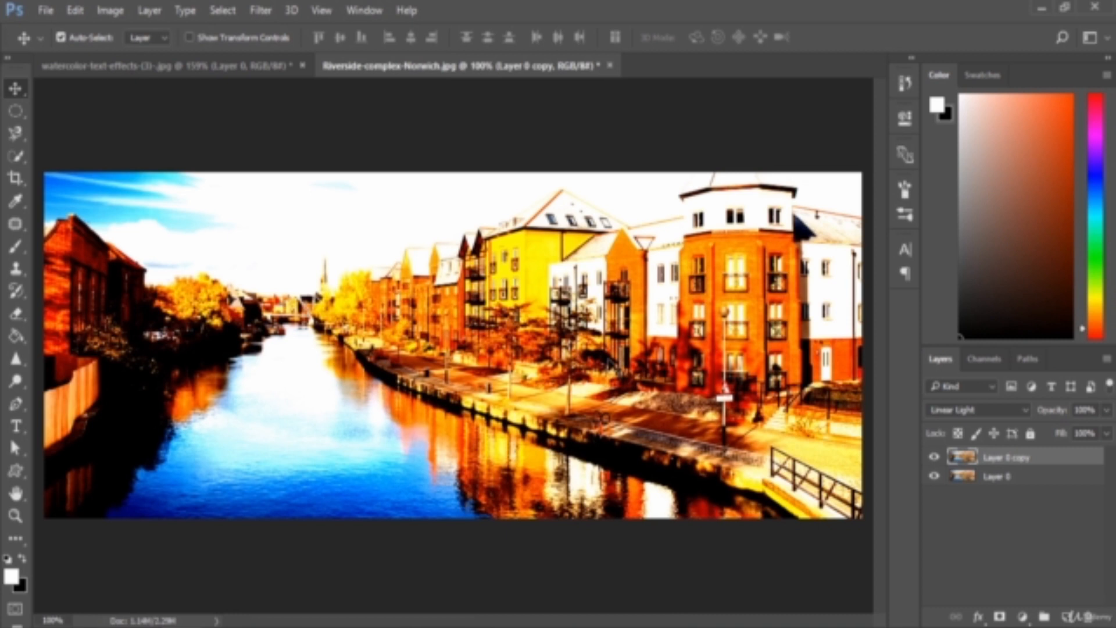
left_click(934, 457)
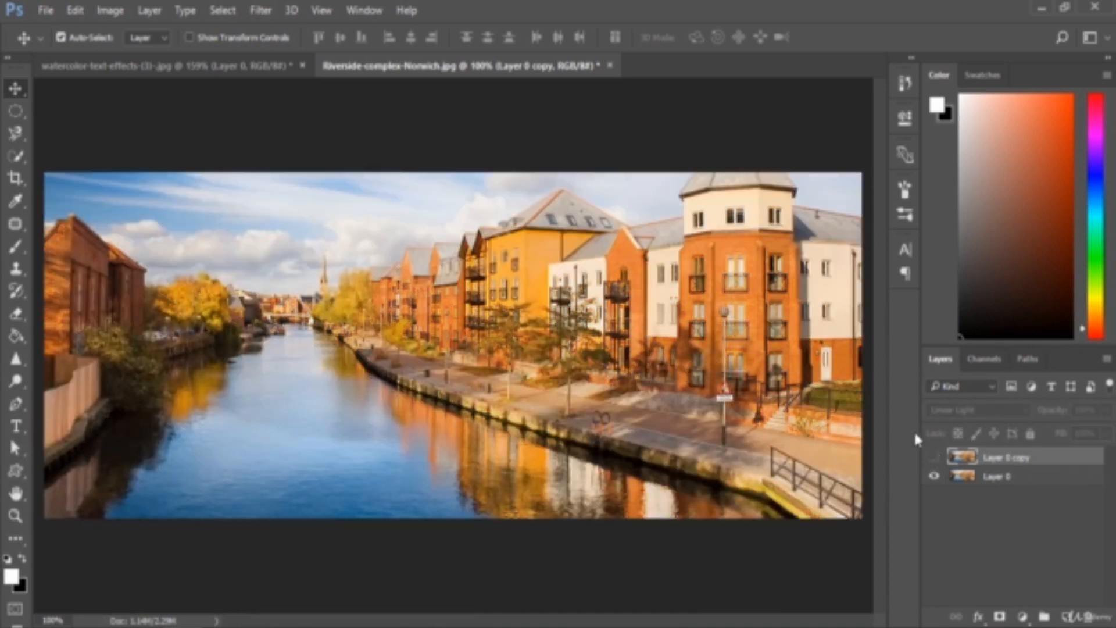
left_click(935, 457)
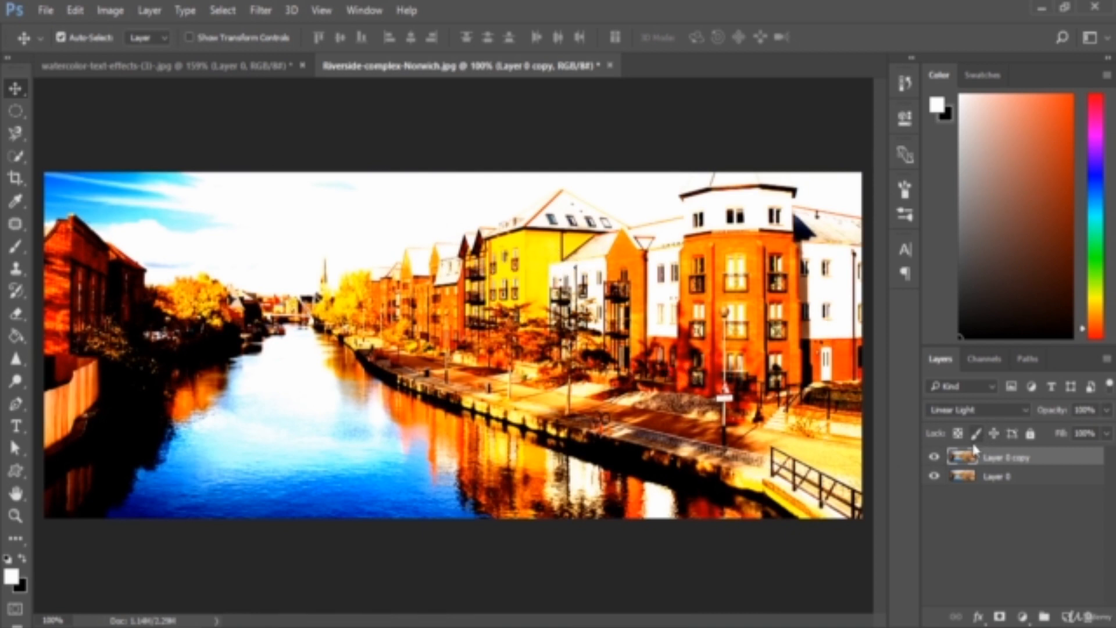
Reduce the fill of the Linear Light copy to 52%
left_click(1106, 434)
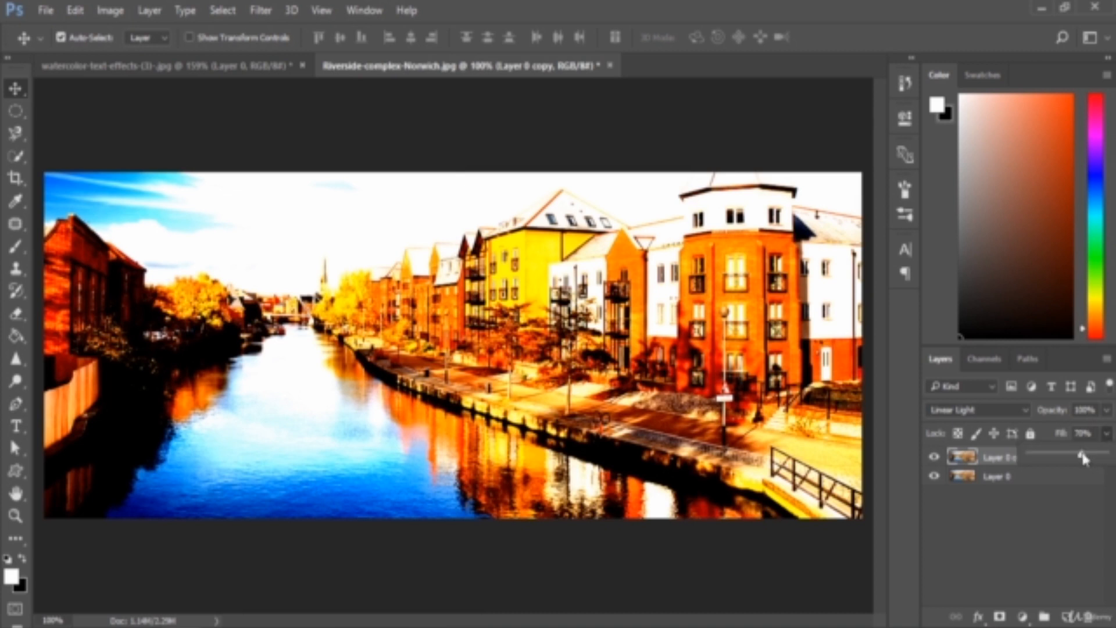
left_click_drag(1083, 458, 1069, 457)
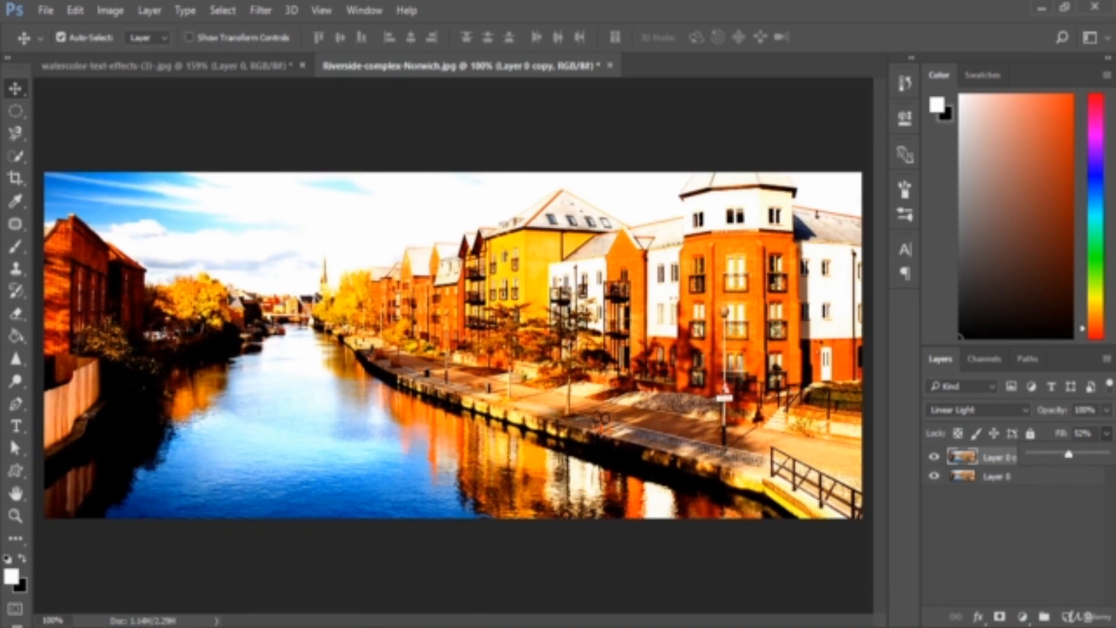
left_click(1006, 528)
left_click(1006, 528)
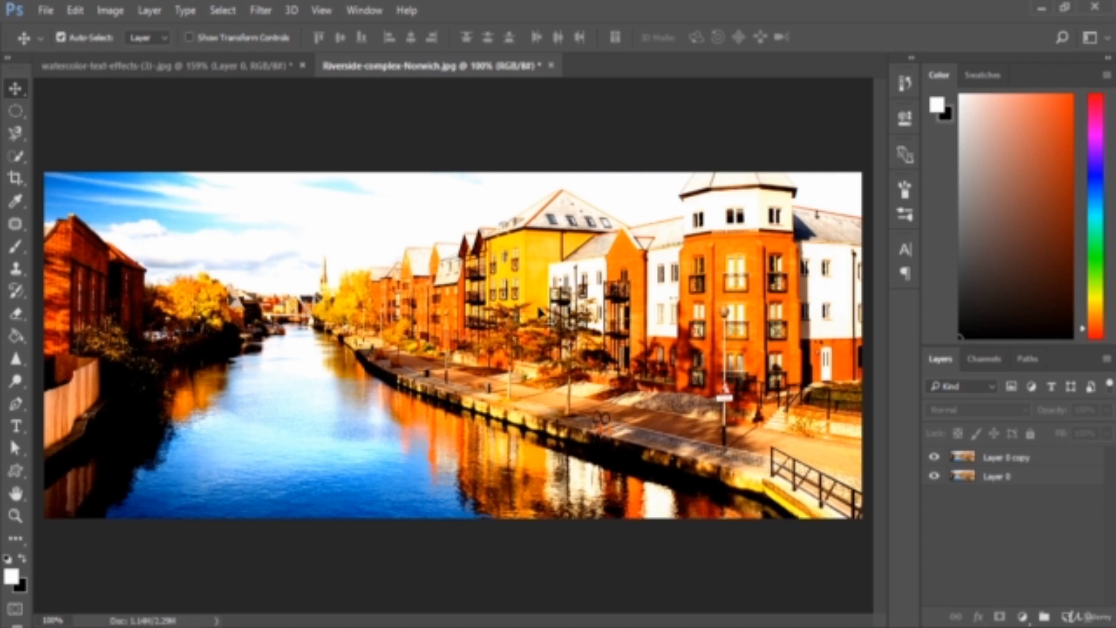
Reselect Layer 0 copy and toggle its visibility to compare the softened effect with the original photo
left_click(1038, 460)
left_click(934, 458)
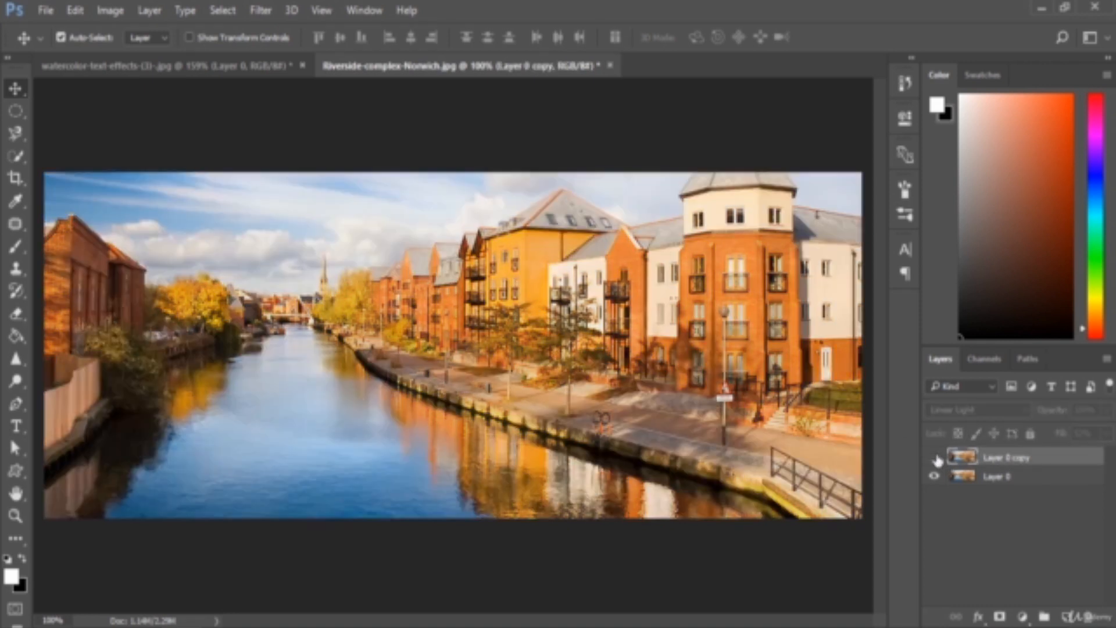
left_click(936, 459)
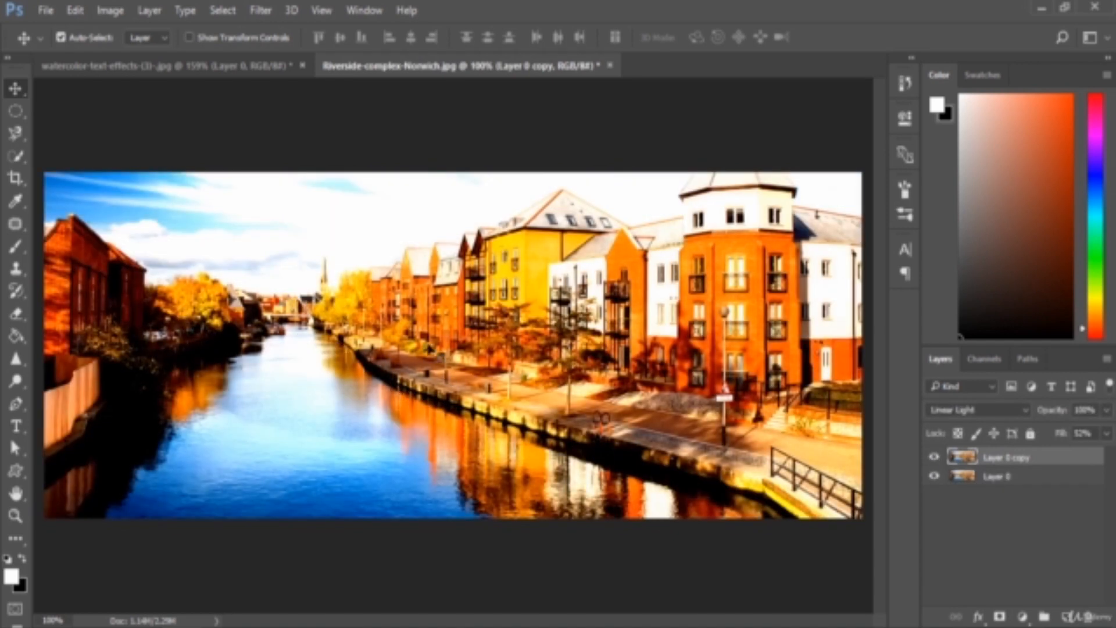
Delete the Linear Light copy of Layer 0 from the Riverside-complex-Norwich photo
key("Delete")
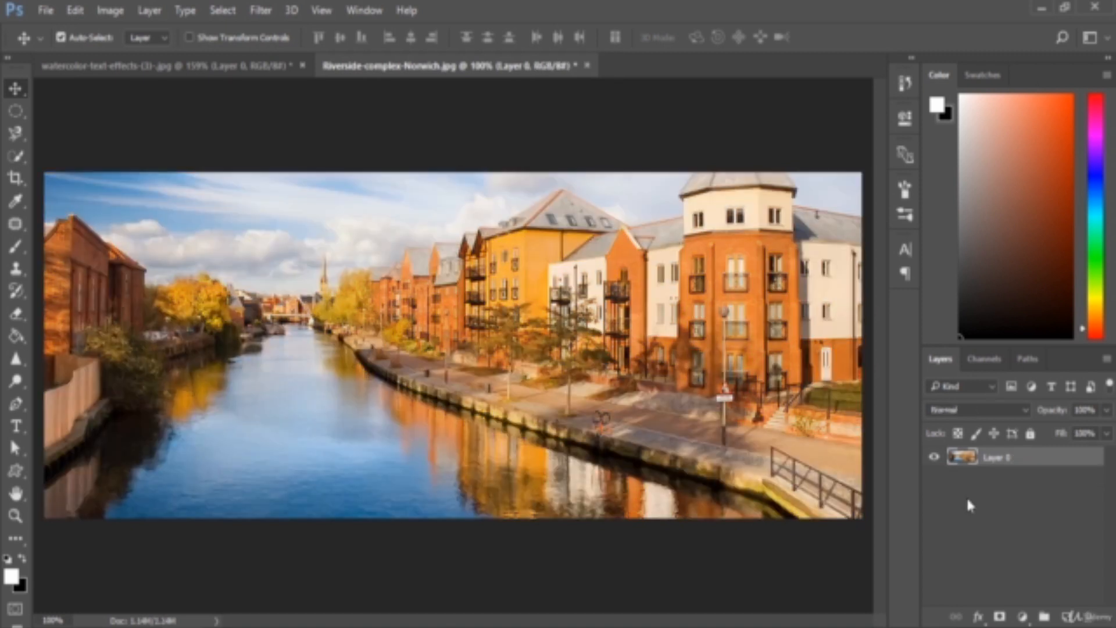
left_click(990, 414)
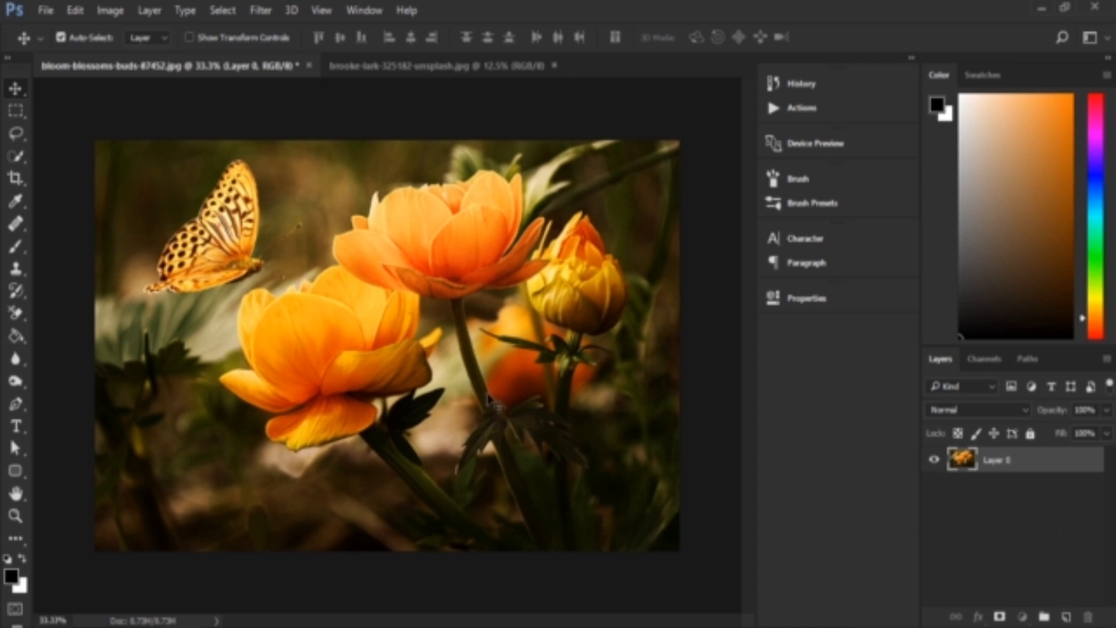
Add a Solid Color fill layer in orange ff5a00 above the butterfly and flowers photo
left_click(1022, 616)
left_click(1019, 246)
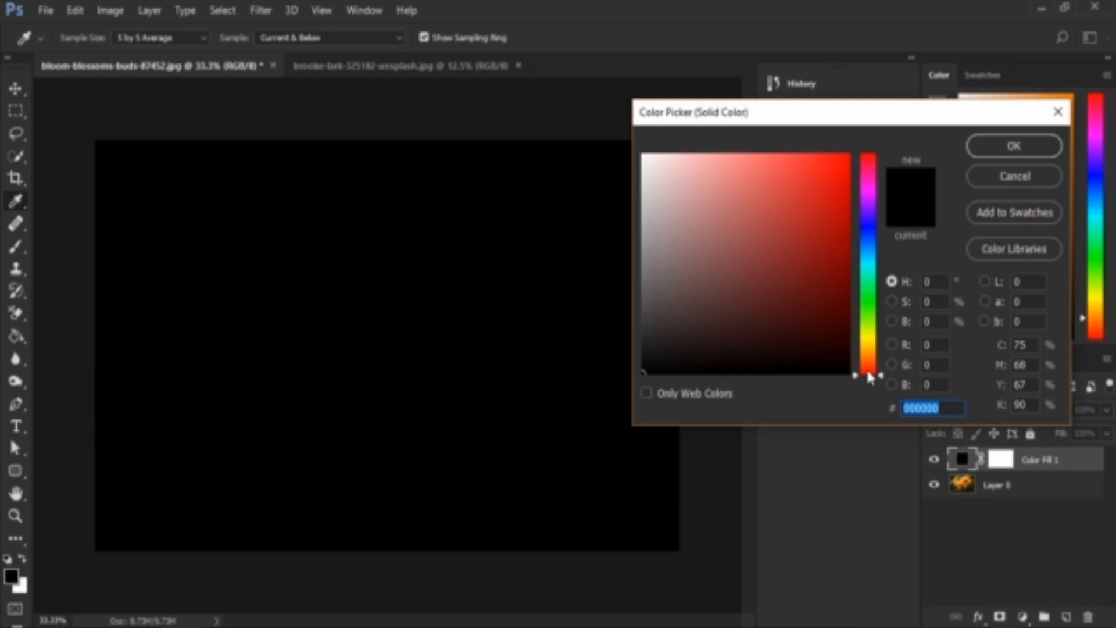
left_click(868, 370)
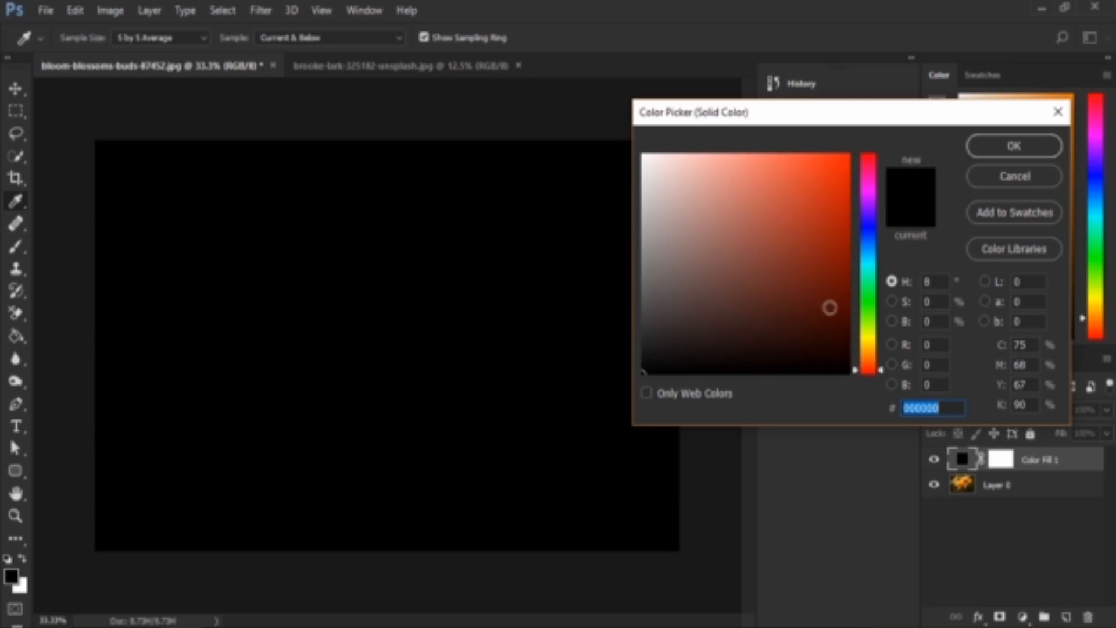
left_click_drag(830, 308, 914, 125)
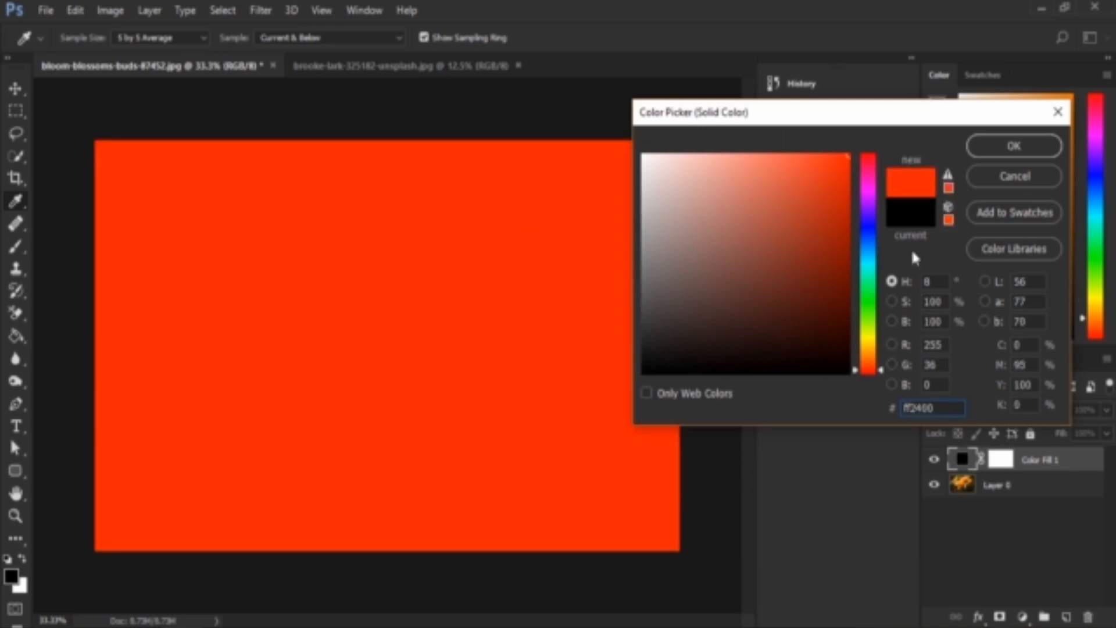
left_click(868, 362)
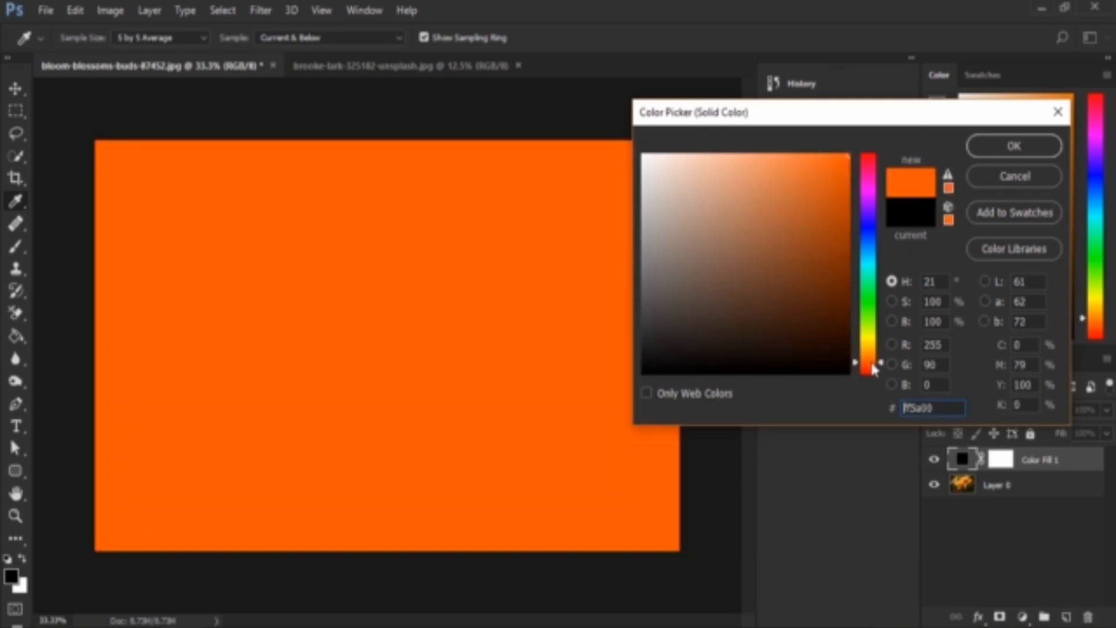
left_click(1031, 148)
Set the orange fill layer's blend mode to Pin Light and toggle its visibility to compare with the flower photo
left_click(981, 411)
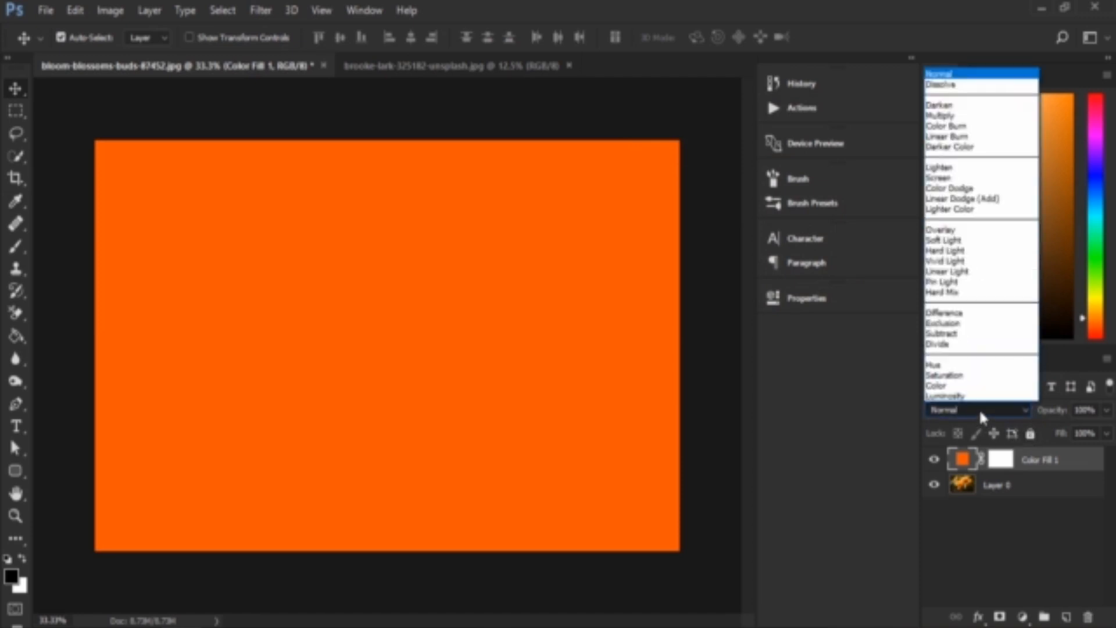
left_click(958, 282)
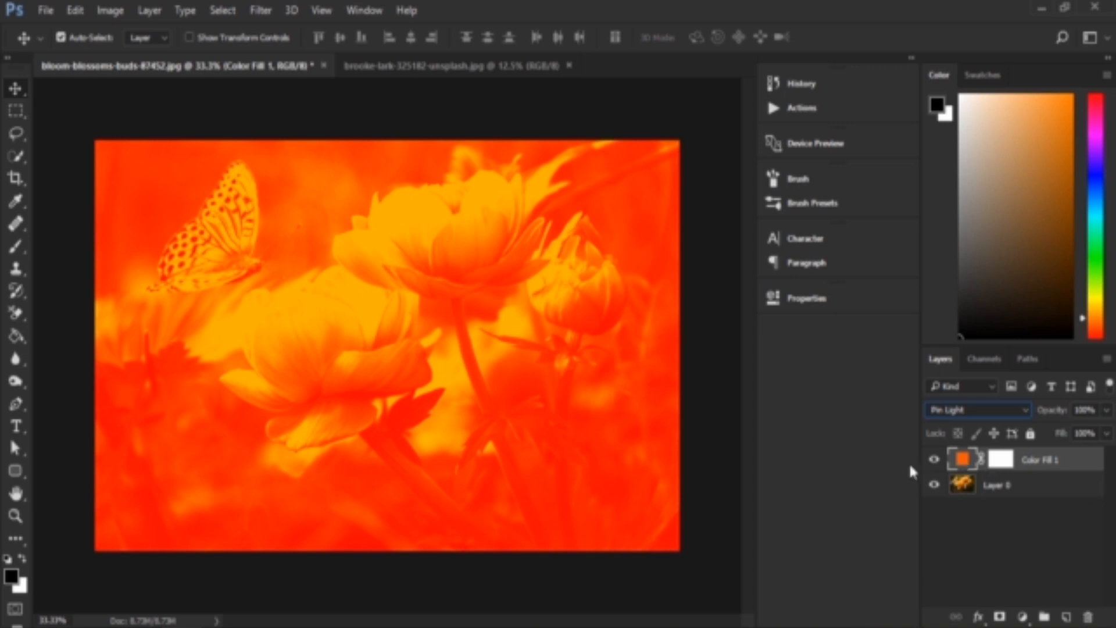
left_click(932, 461)
left_click(932, 461)
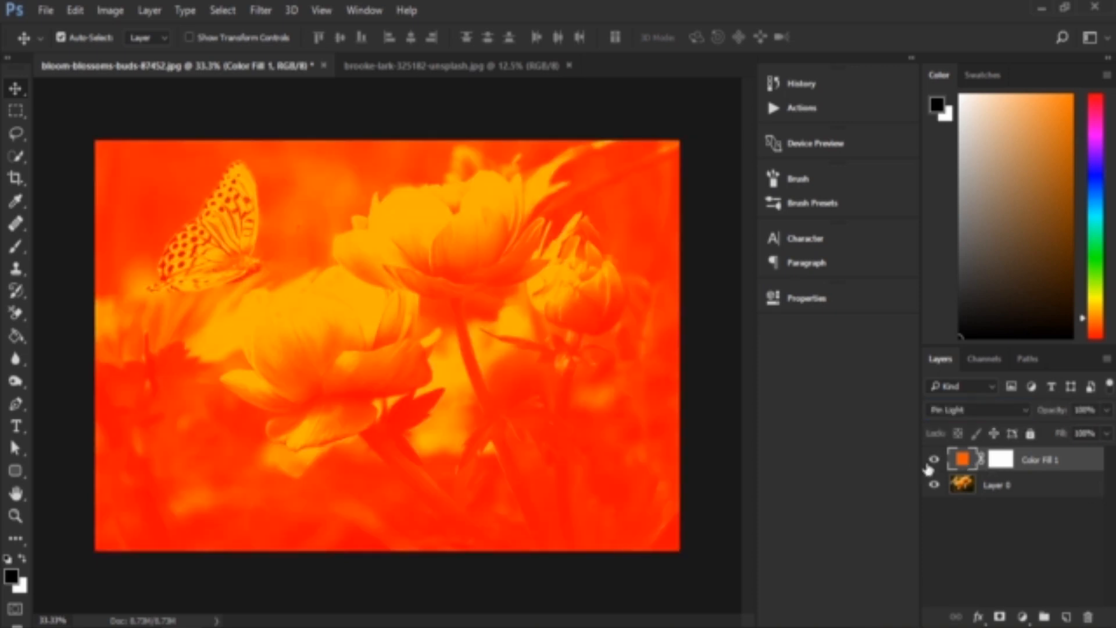
Reduce the Pin Light layer's fill to 38% and toggle its visibility to compare the softened effect with the original
left_click(1103, 441)
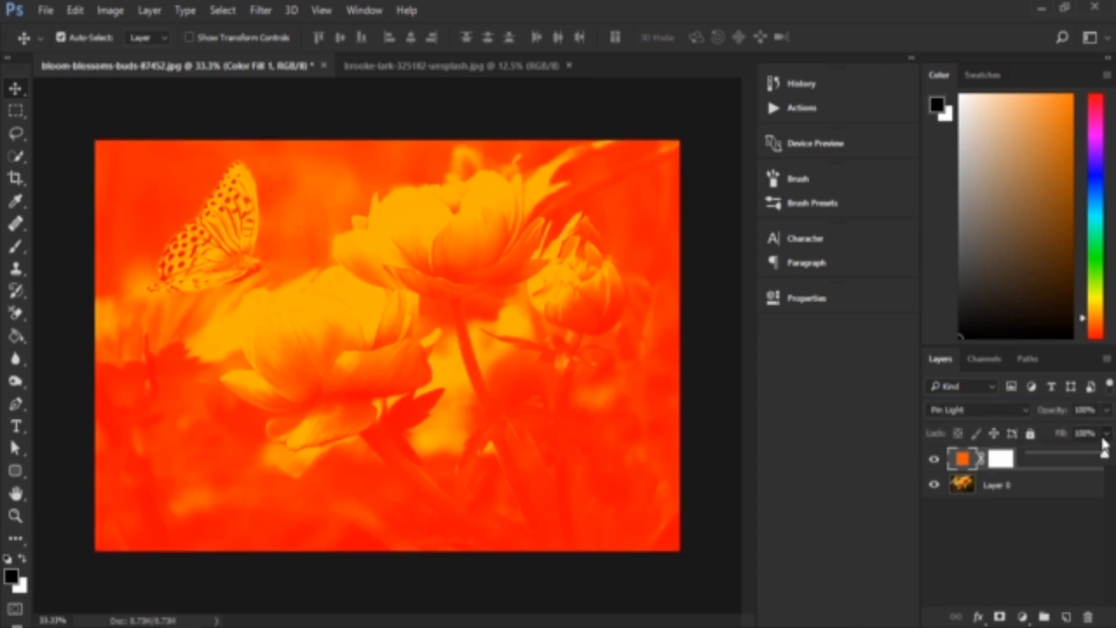
left_click_drag(1104, 452, 1060, 458)
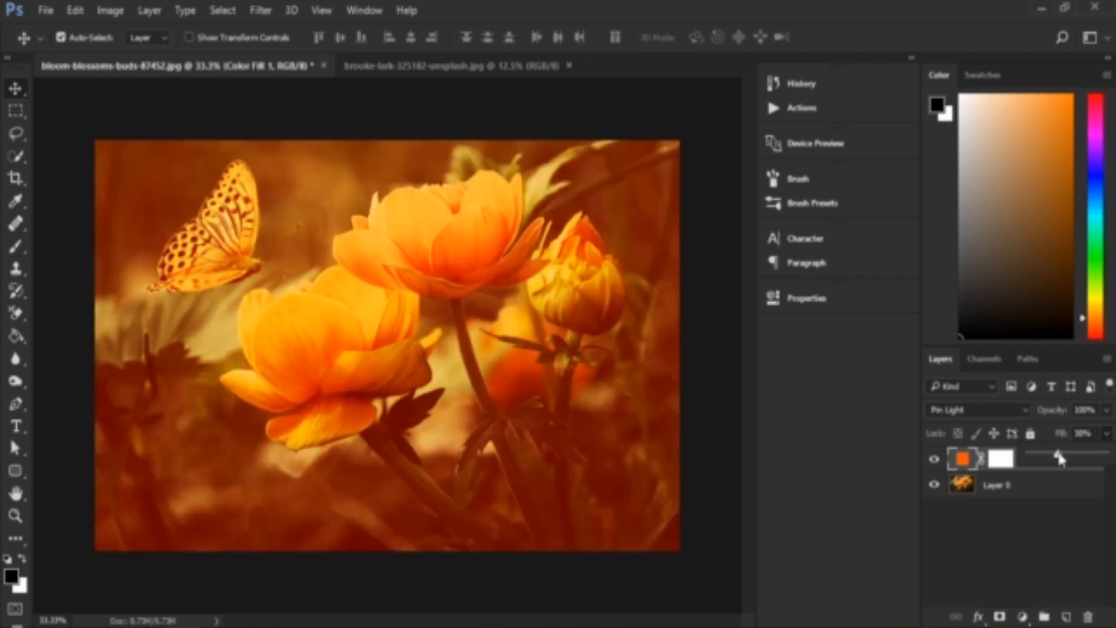
left_click(1054, 536)
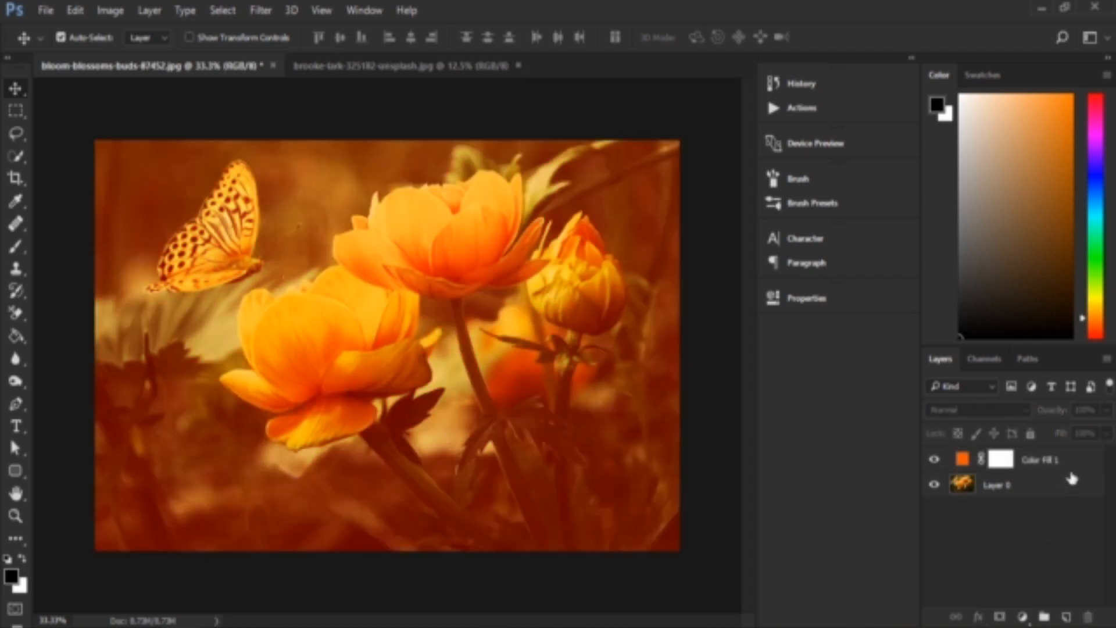
left_click(1081, 463)
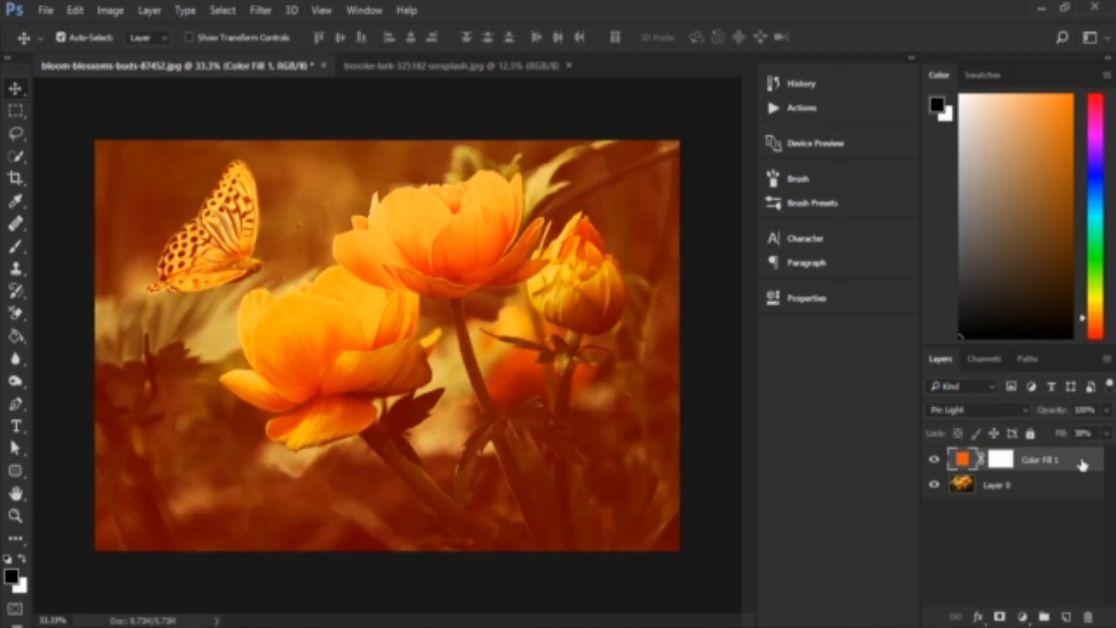
left_click(934, 460)
left_click(934, 462)
Restore the Pin Light layer's fill to 100% and lower its opacity to 38%
left_click(1107, 434)
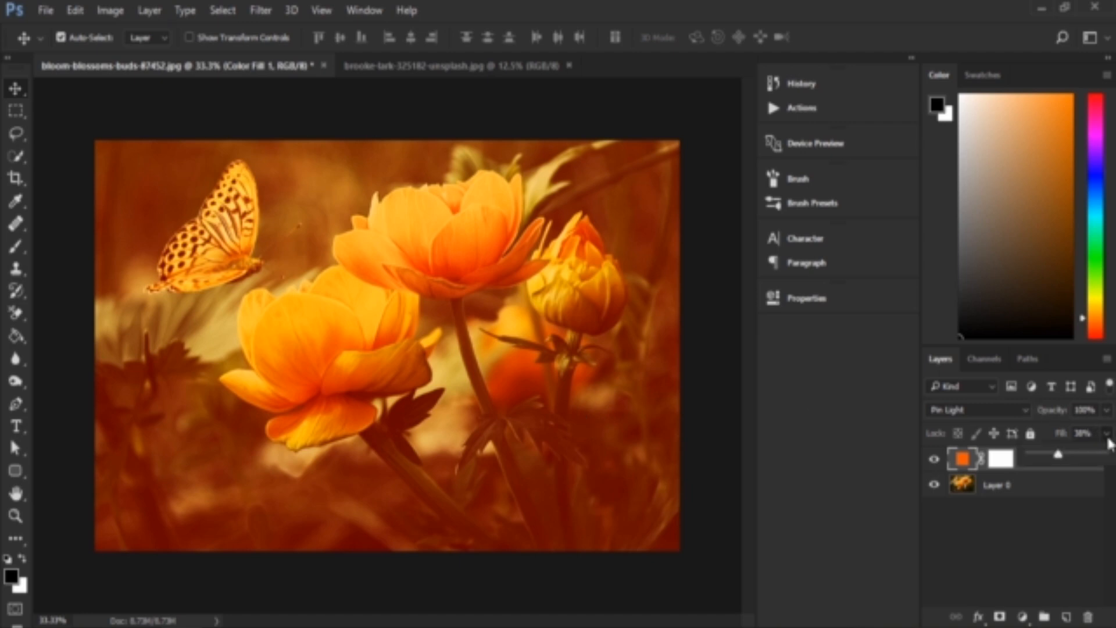
left_click_drag(1094, 453, 1110, 458)
left_click(1107, 415)
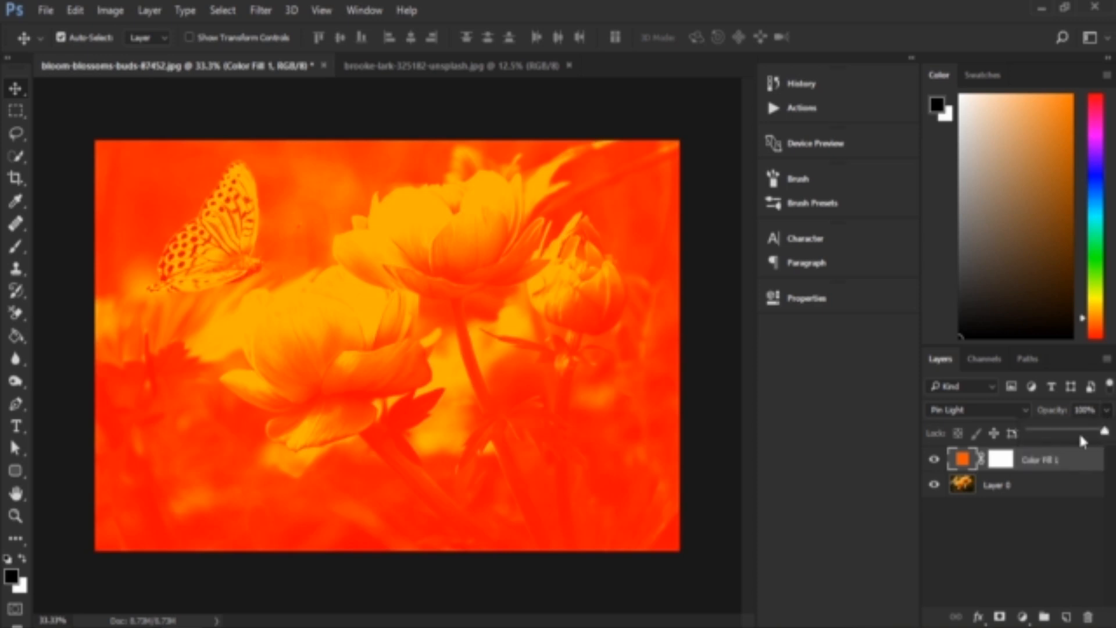
left_click(1059, 431)
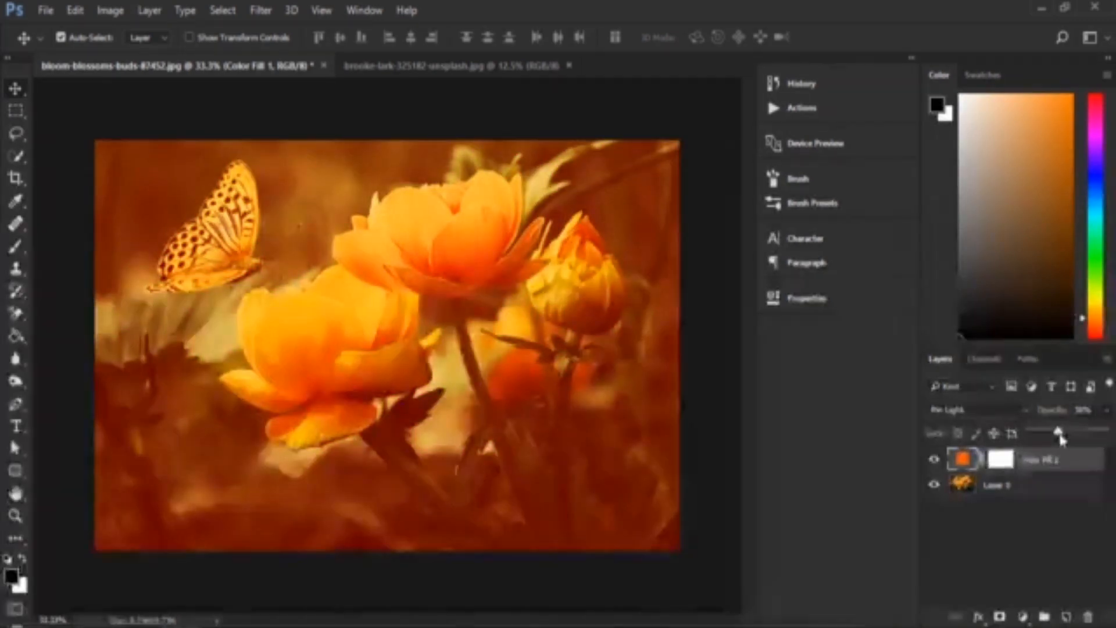
left_click(934, 459)
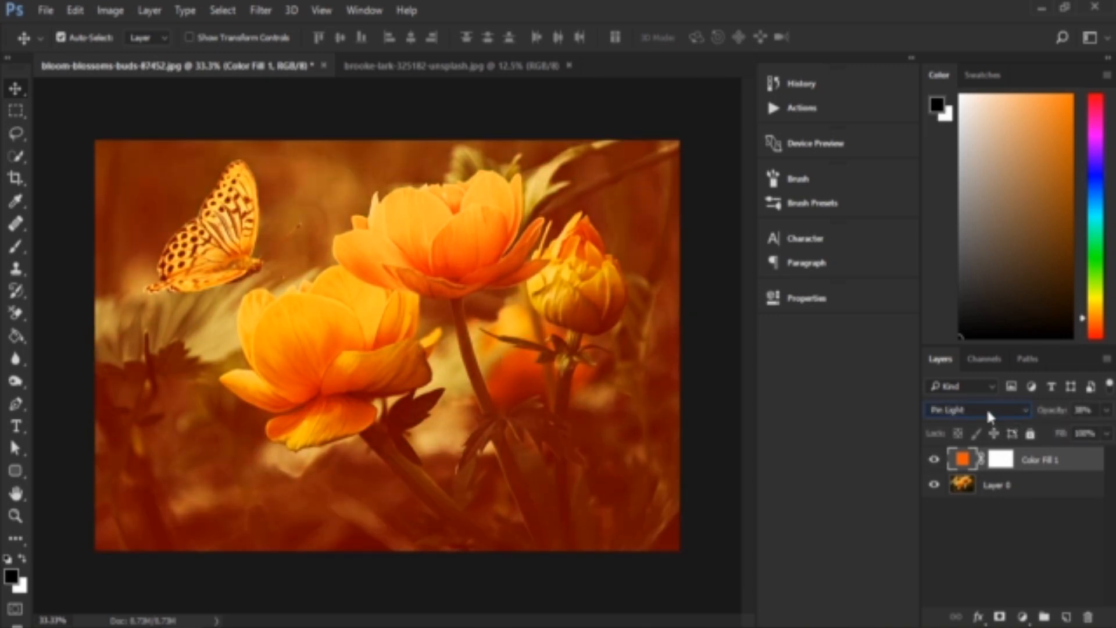
left_click(944, 413)
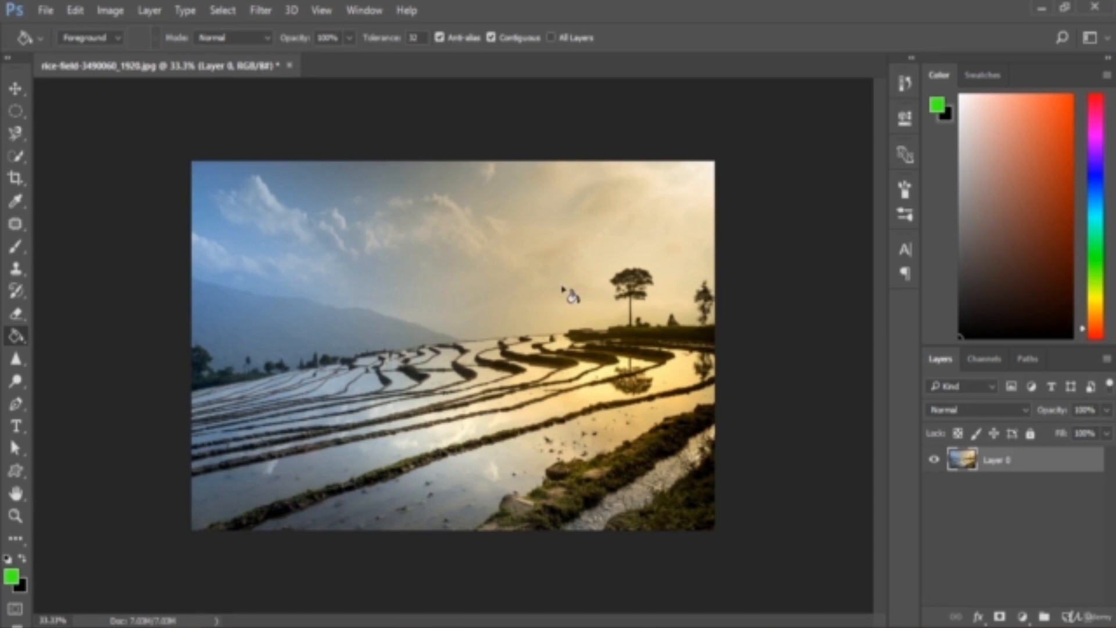
Inspect the rice field photo's colour channels by hiding Red and Green one after the other and showing both again
left_click(11, 89)
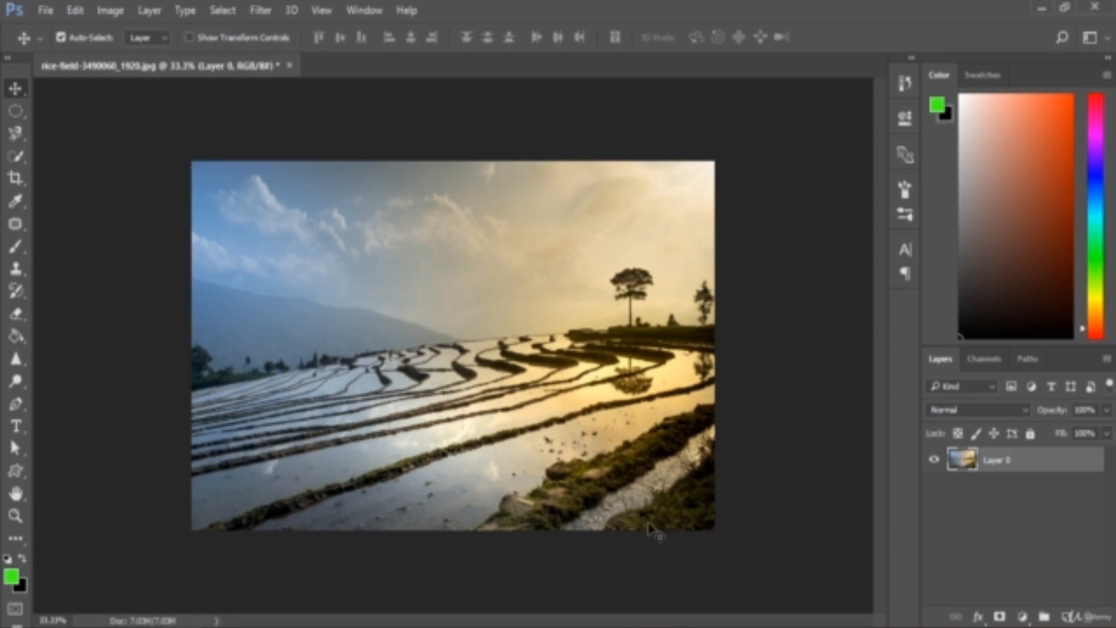
left_click(987, 362)
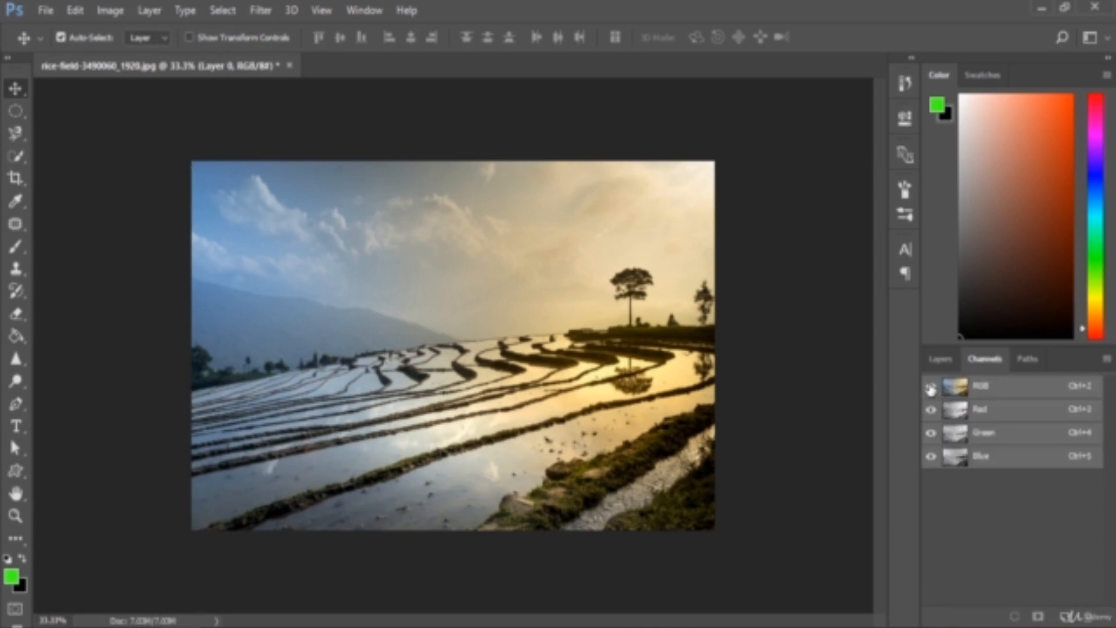
left_click(931, 410)
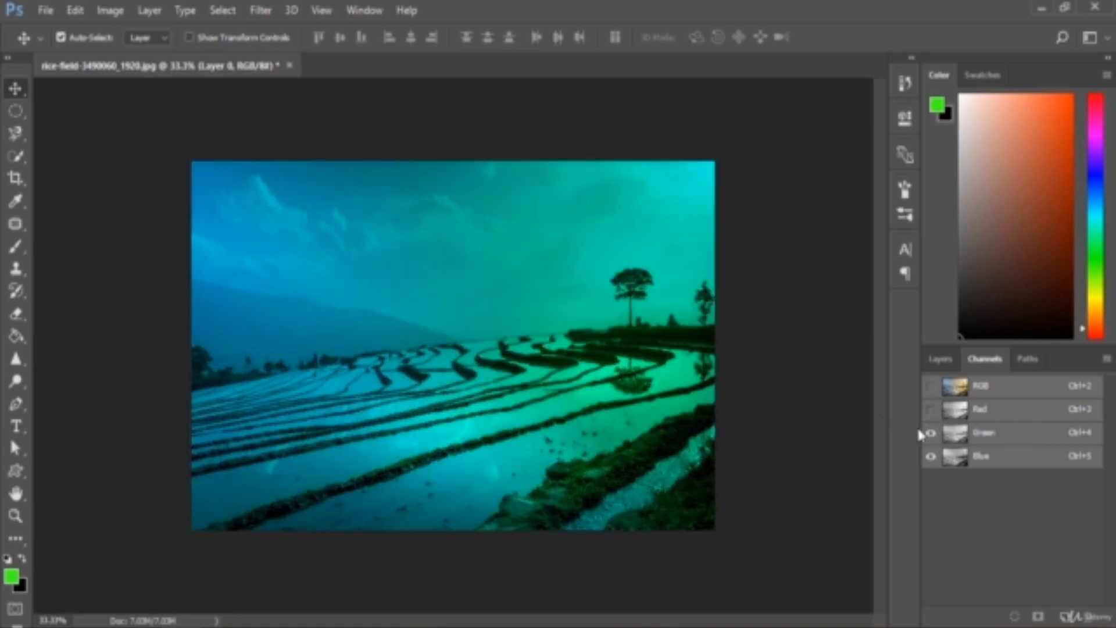
left_click(931, 433)
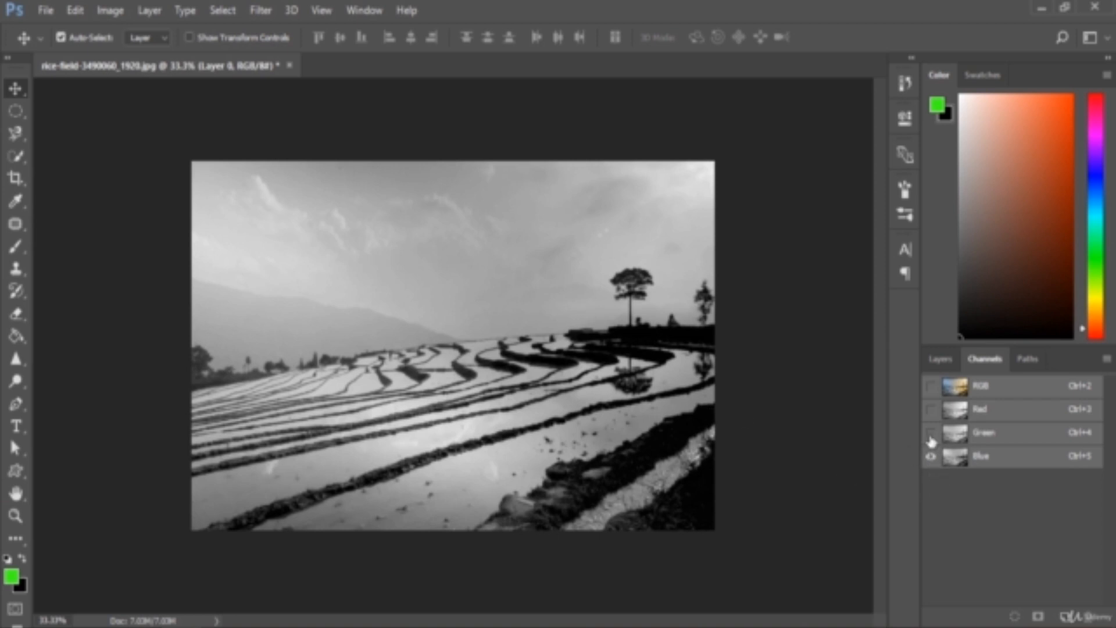
left_click(931, 433)
left_click(931, 410)
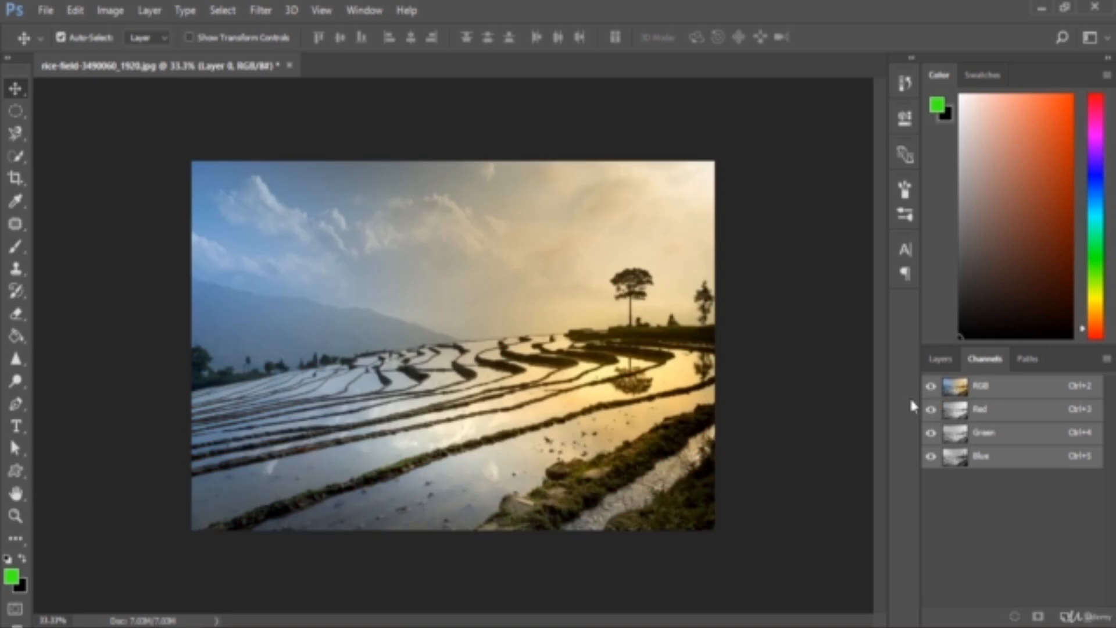
Add a Solid Color fill layer in orange ff5a19 above the rice field photo
left_click(942, 360)
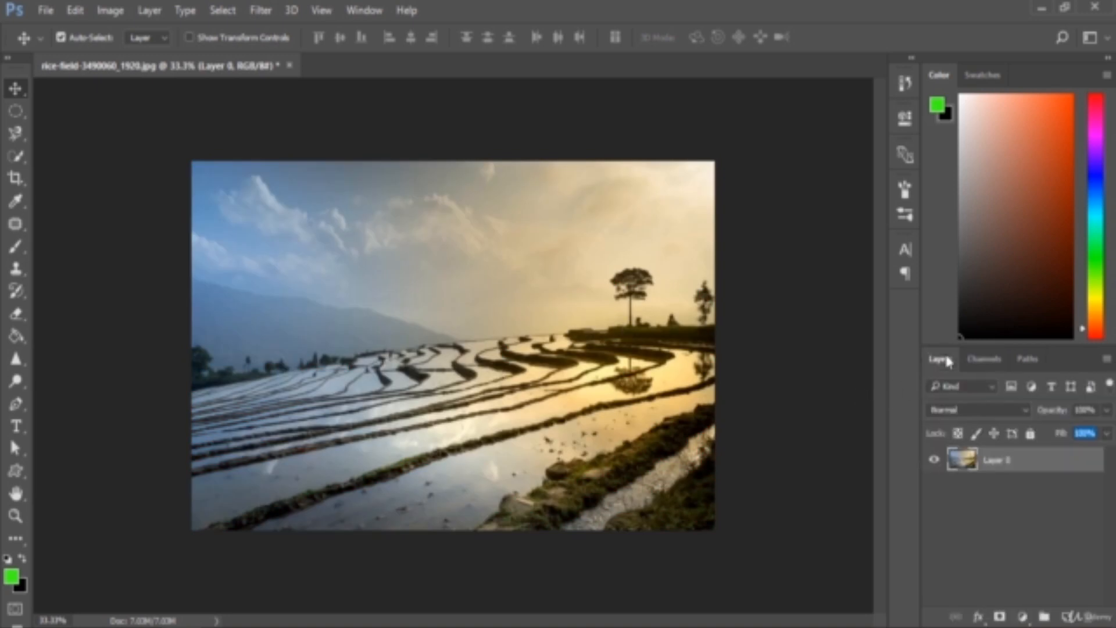
left_click(1023, 617)
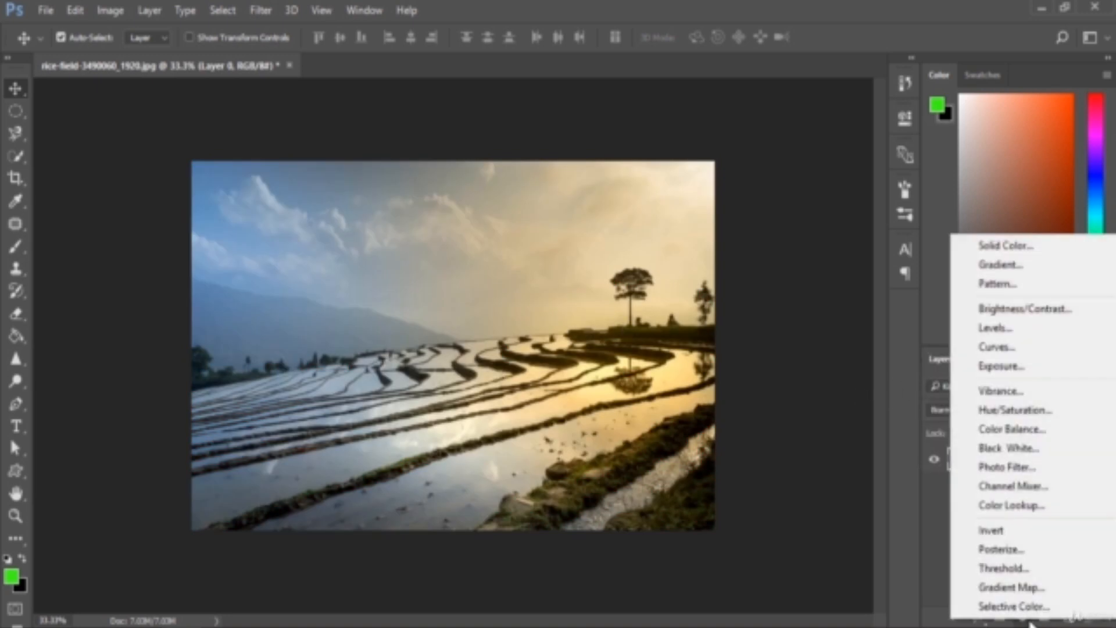
left_click(1033, 247)
left_click(799, 335)
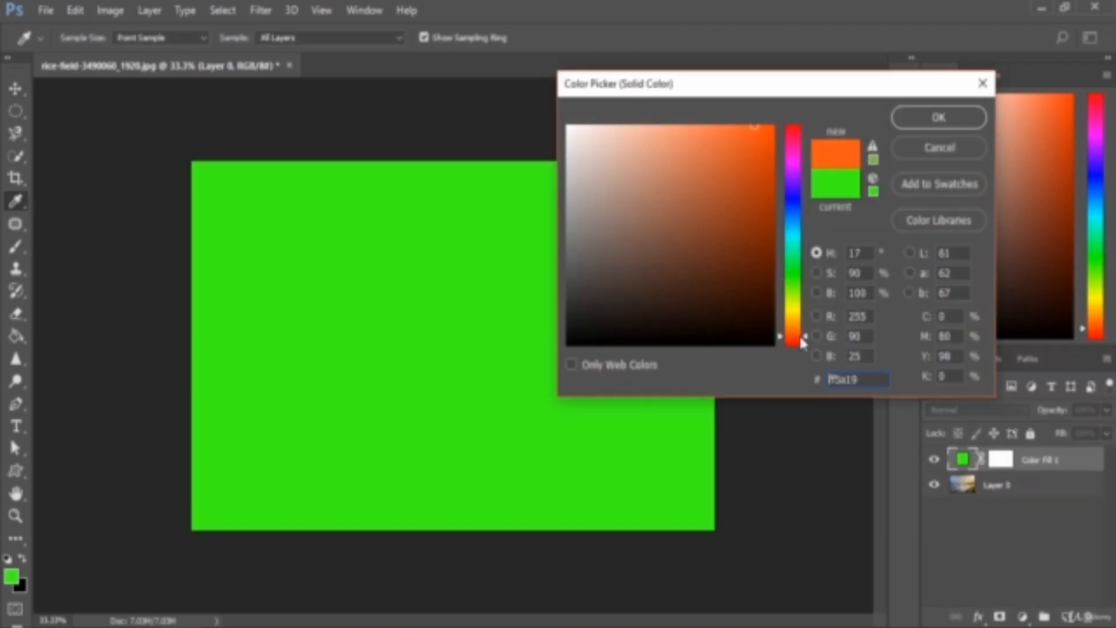
left_click(932, 117)
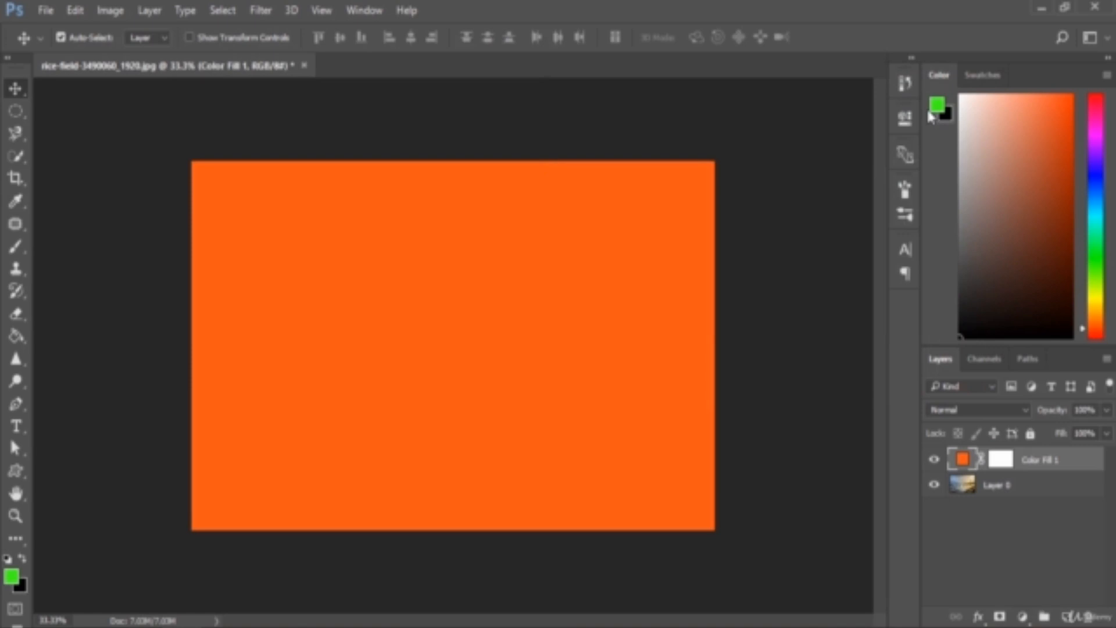
Set the orange fill layer's blend mode to Hard Mix and reduce its fill to 59%
left_click(997, 410)
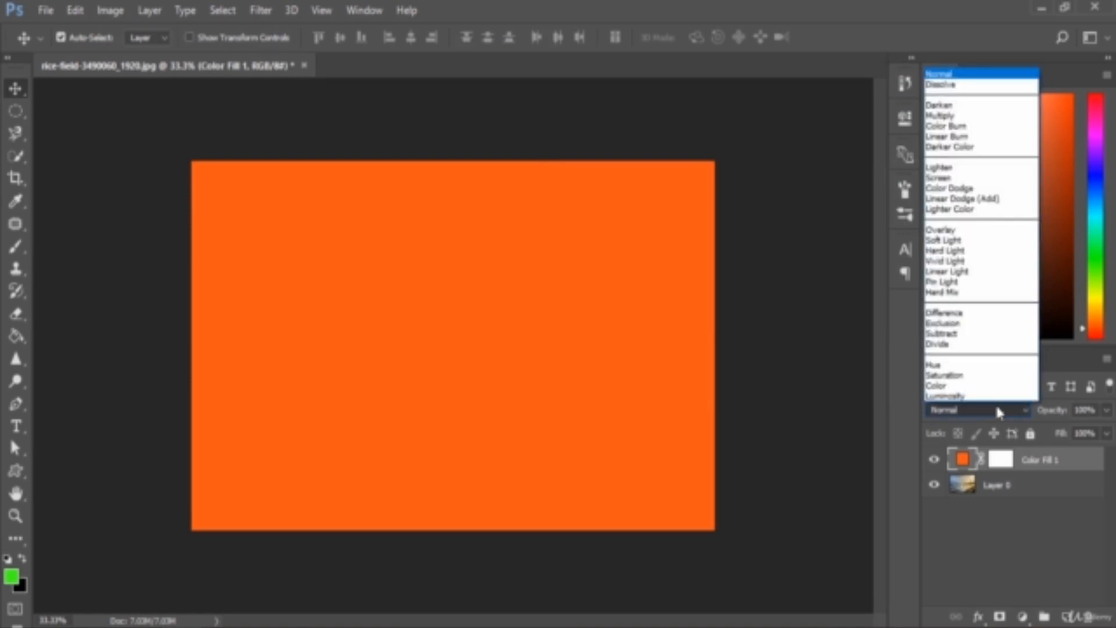
left_click(960, 291)
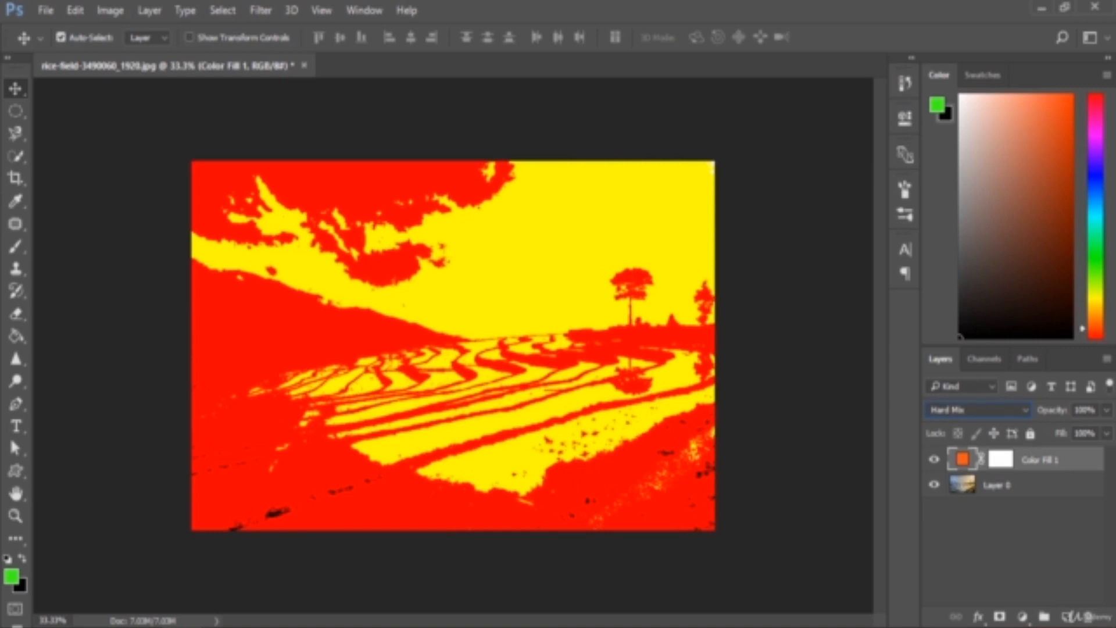
left_click(1107, 437)
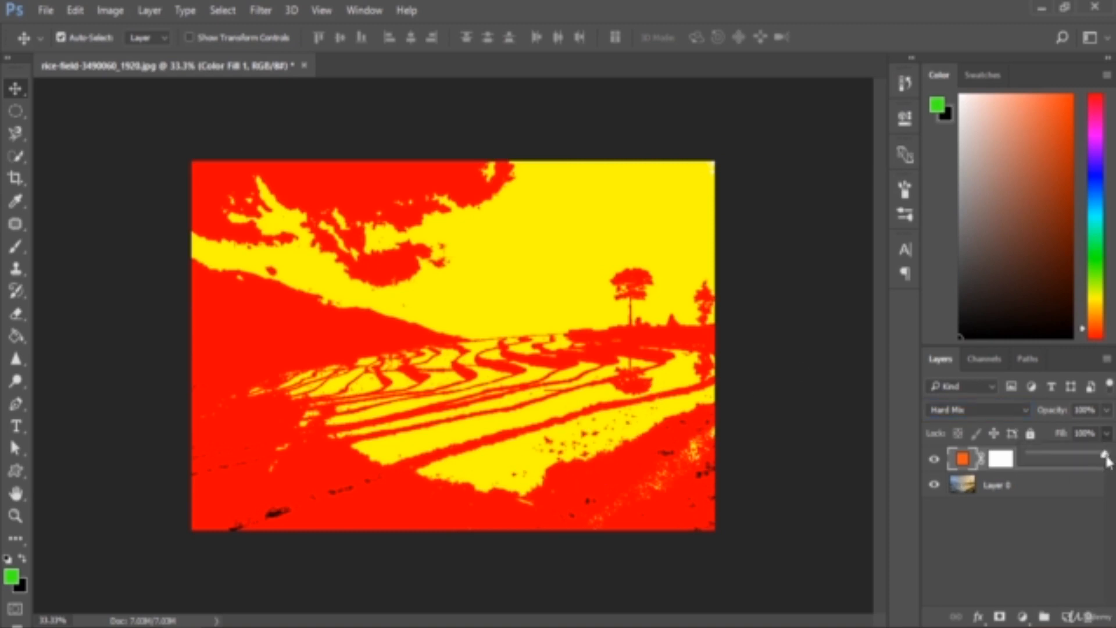
left_click_drag(1108, 461, 1076, 463)
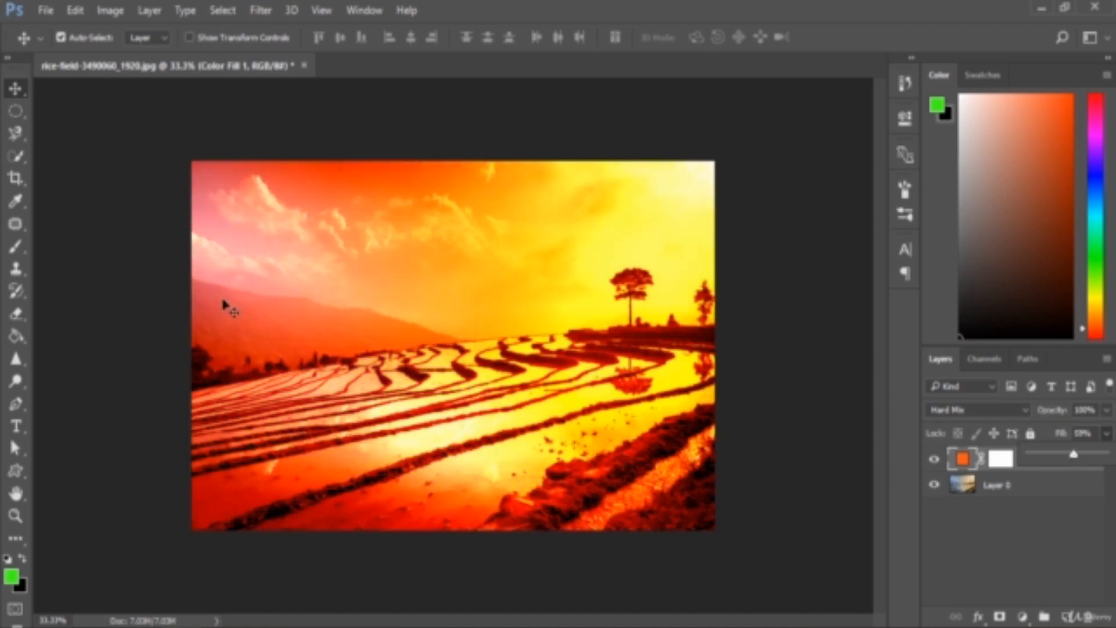
left_click(1045, 542)
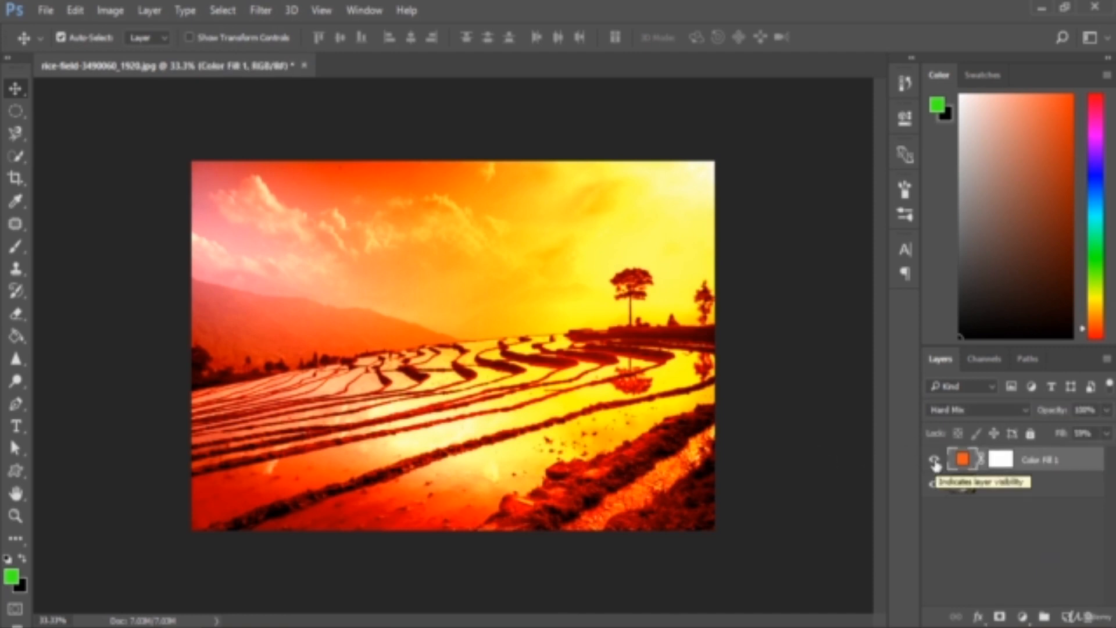
Toggle the Hard Mix fill layer's visibility repeatedly to compare the rice field photo with and without the effect
left_click(935, 461)
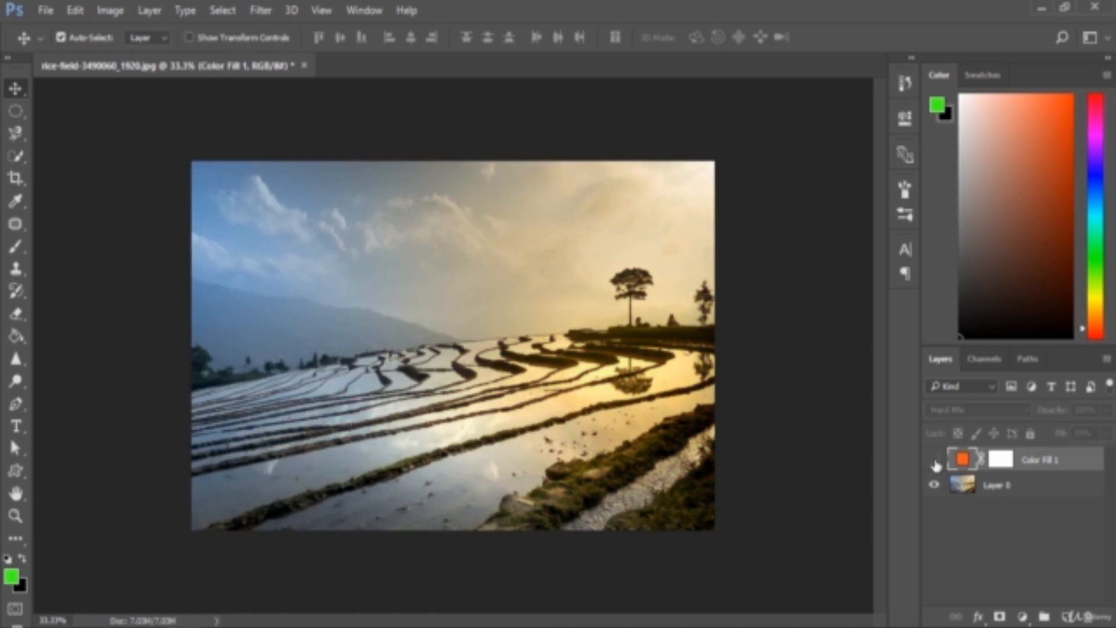
left_click(935, 461)
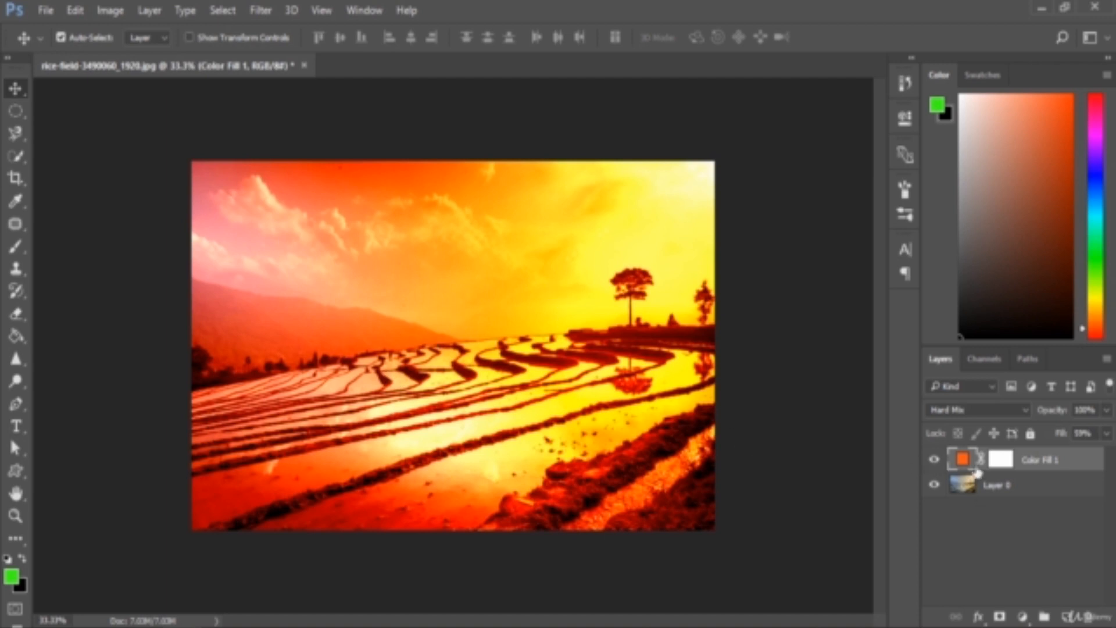
left_click(934, 462)
left_click(933, 465)
left_click(933, 462)
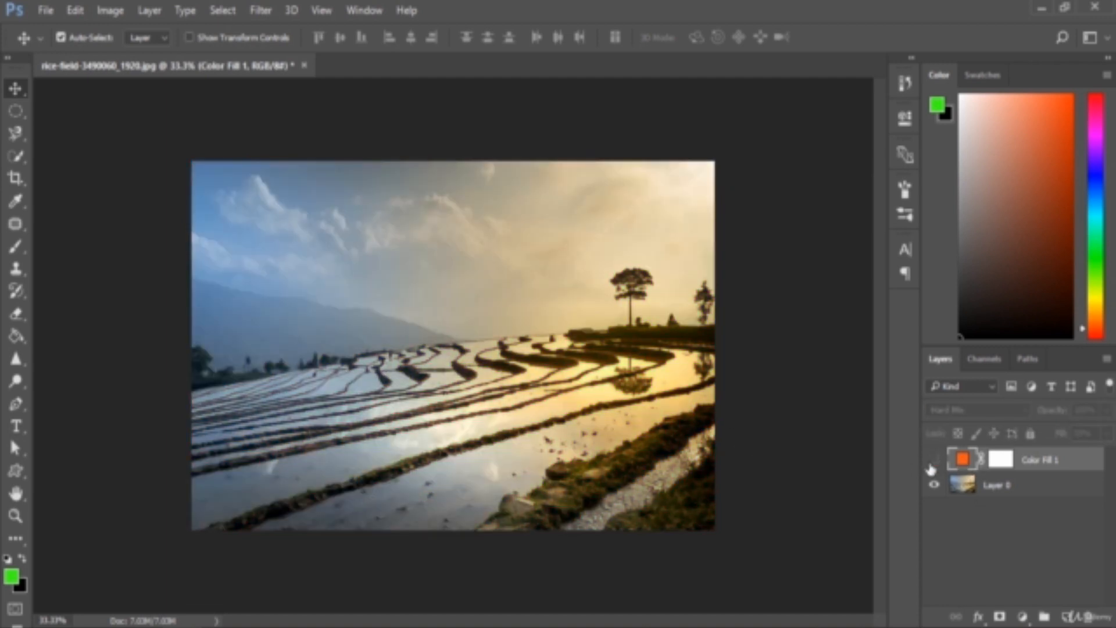
left_click(932, 464)
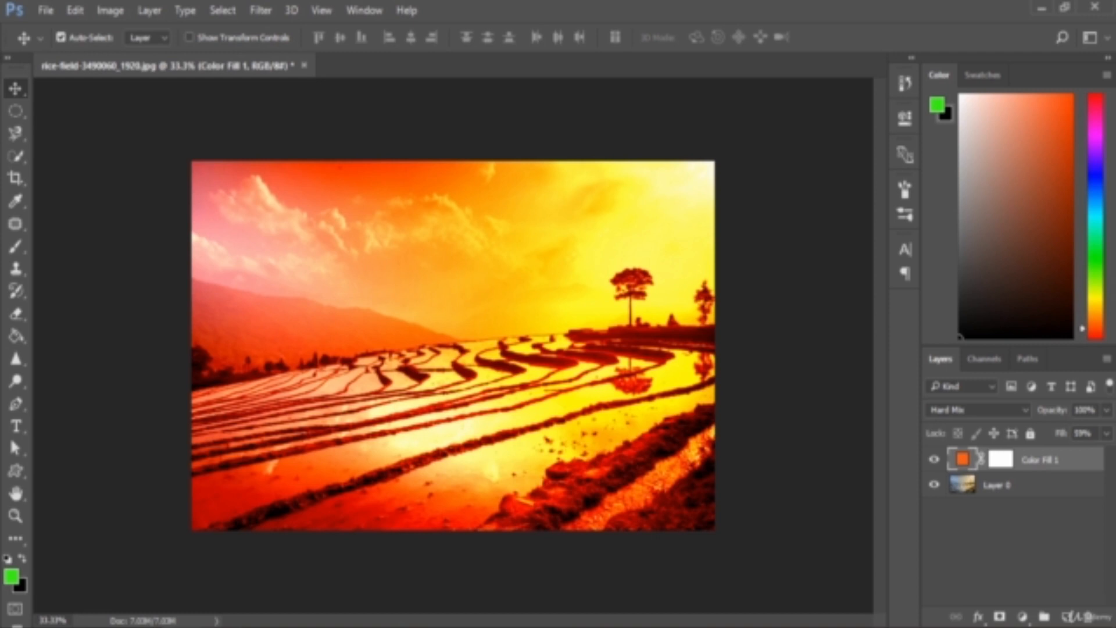
Raise the Hard Mix colour layer's fill to 100% over the rice field photo, and reduce it to 57%
left_click(1106, 434)
left_click_drag(1091, 454, 1105, 454)
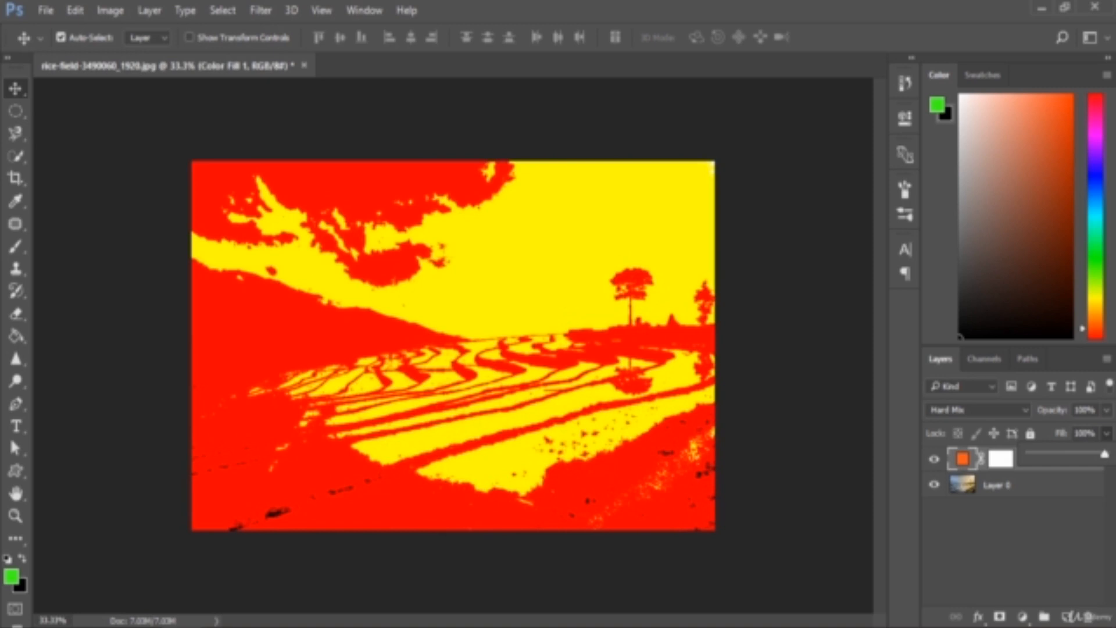
left_click(1026, 474)
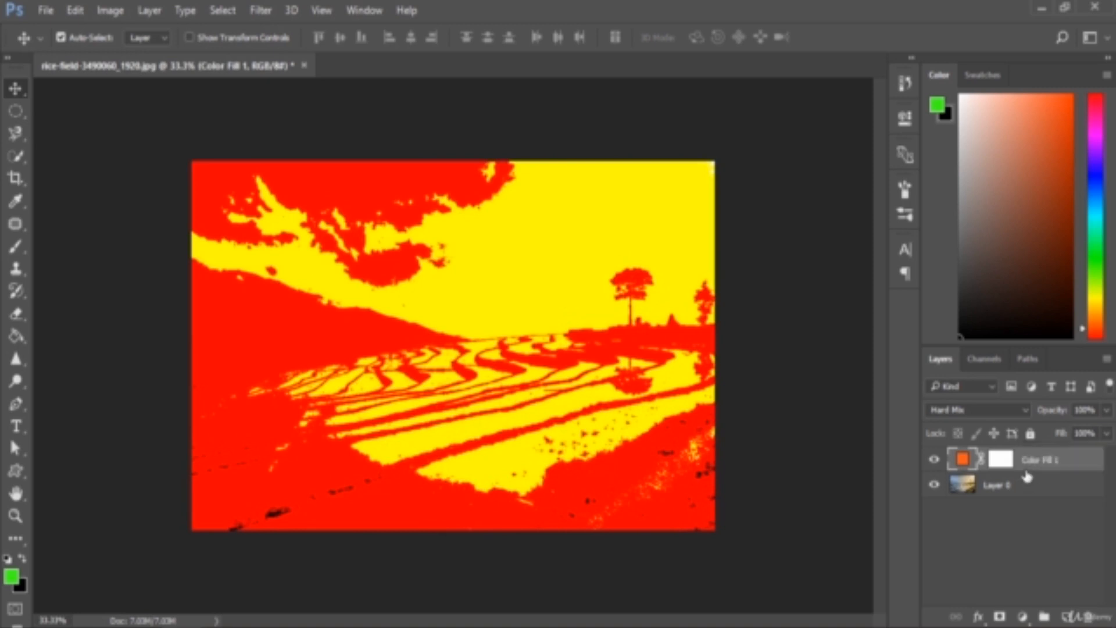
left_click(1108, 433)
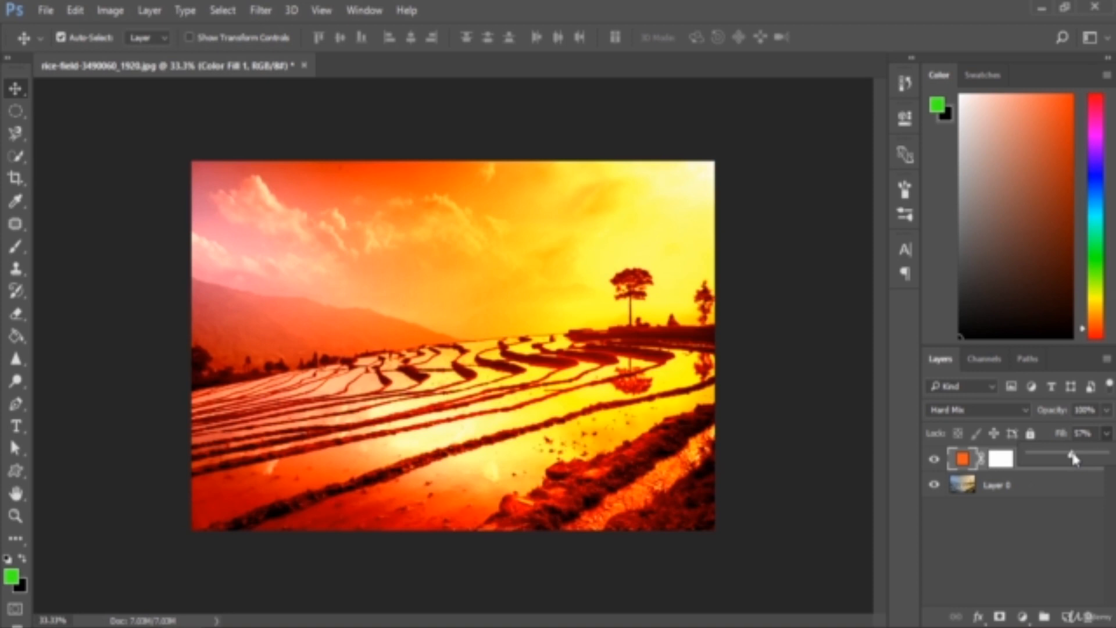
left_click(1038, 474)
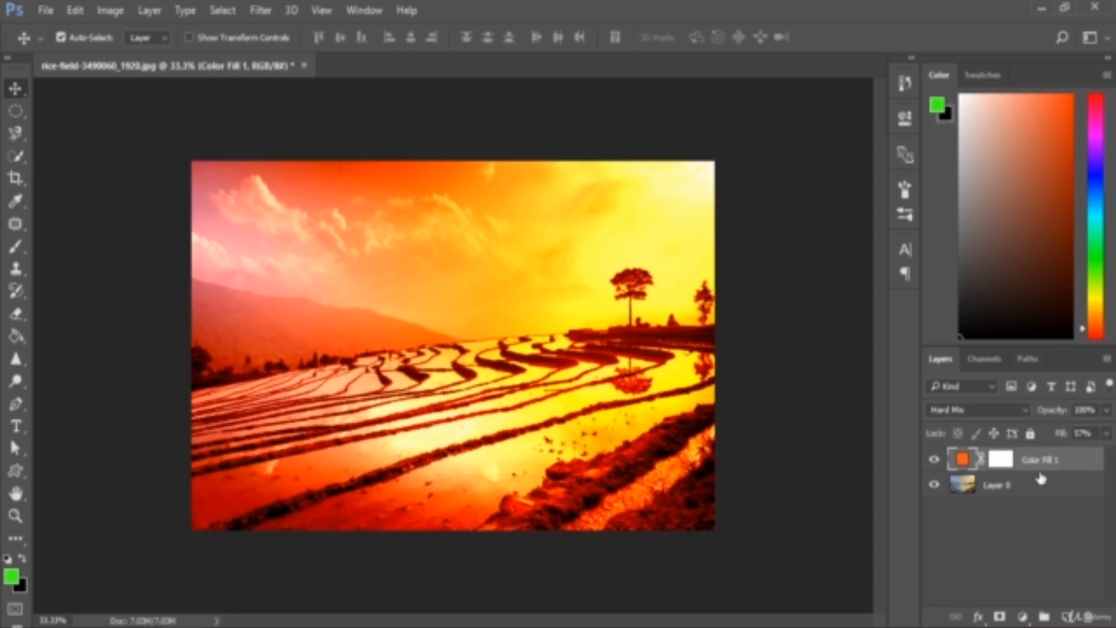
left_click(962, 411)
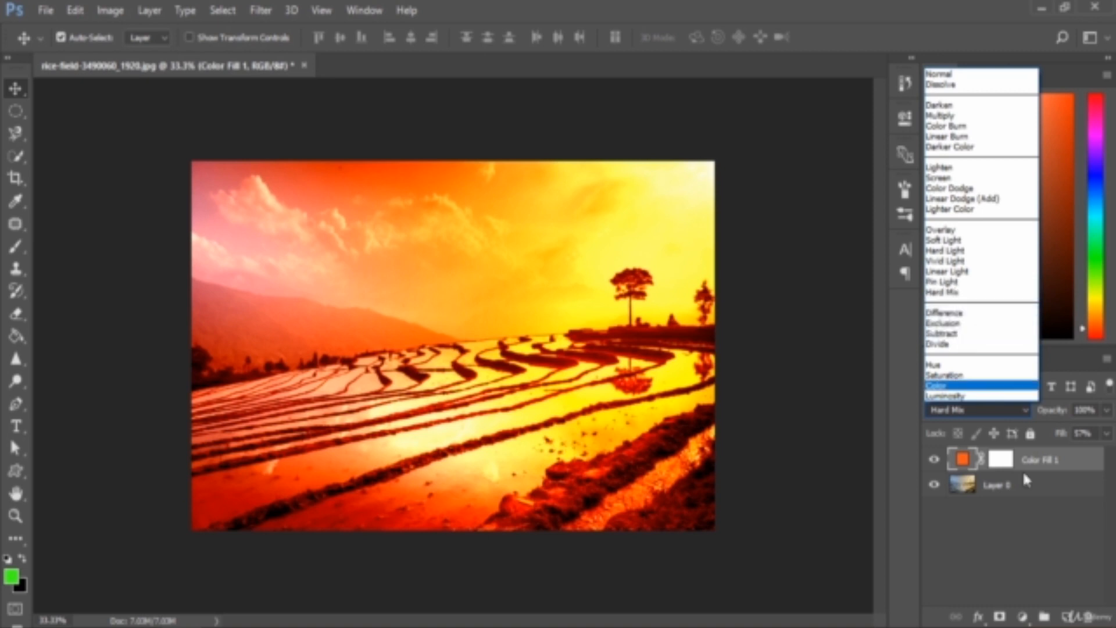
left_click(1079, 460)
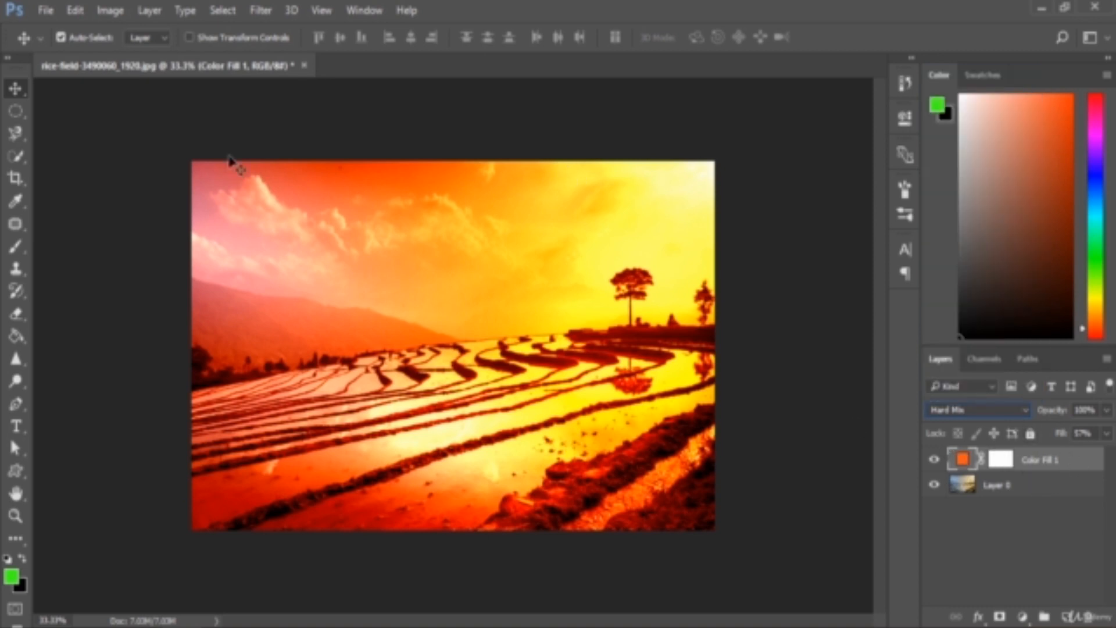
Open the sunset photo dscf7192.jpg and add a Solid Color fill layer in green 3fff19 above it
left_click(46, 10)
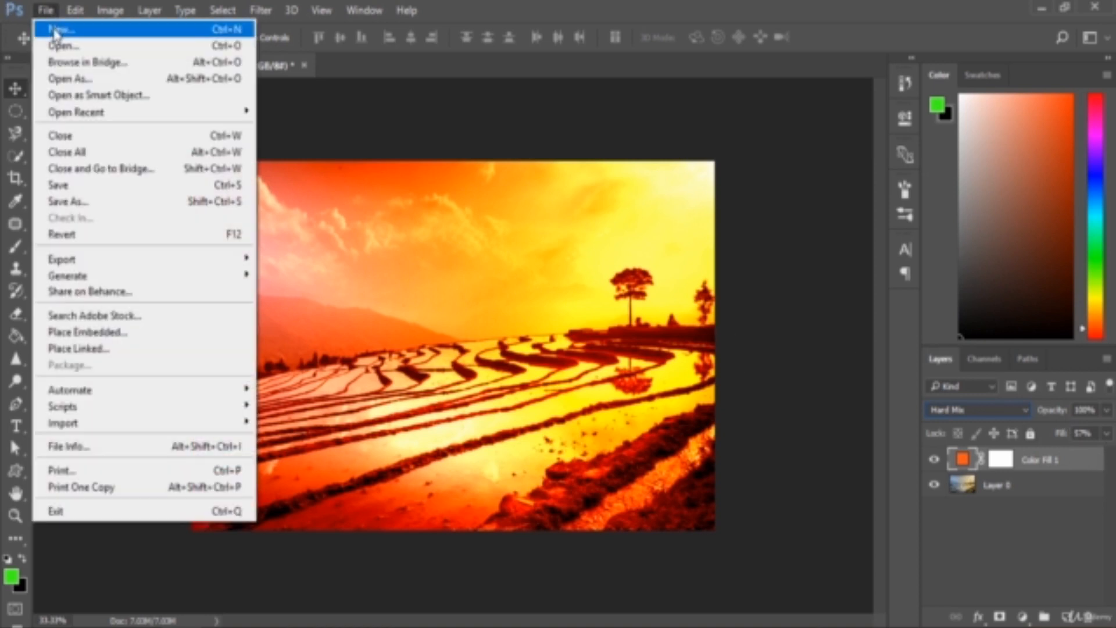
left_click(58, 46)
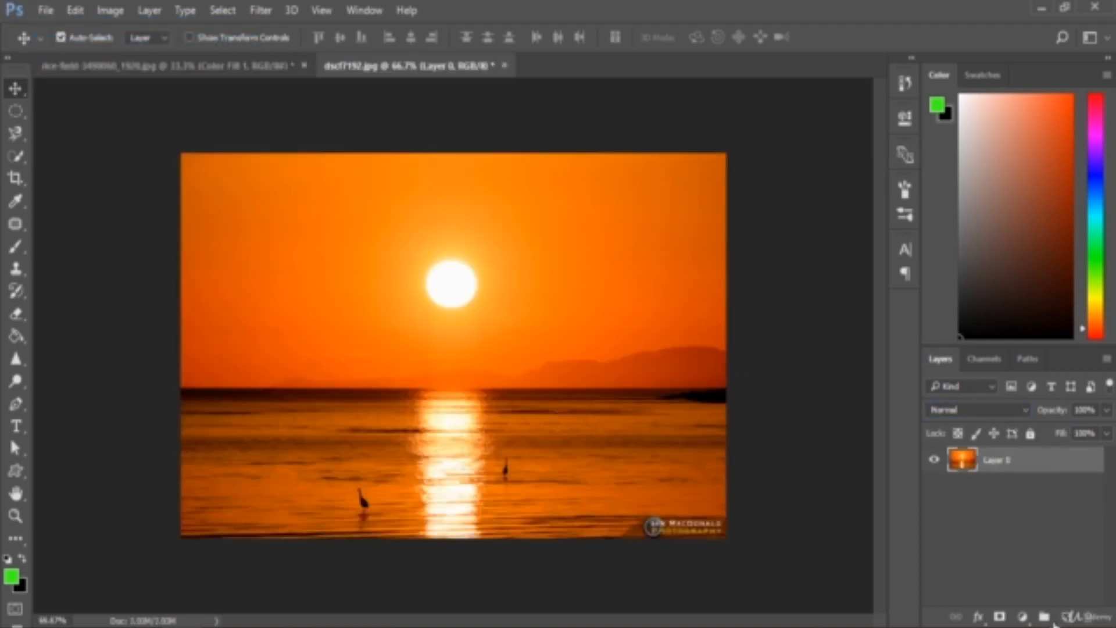
left_click(1023, 615)
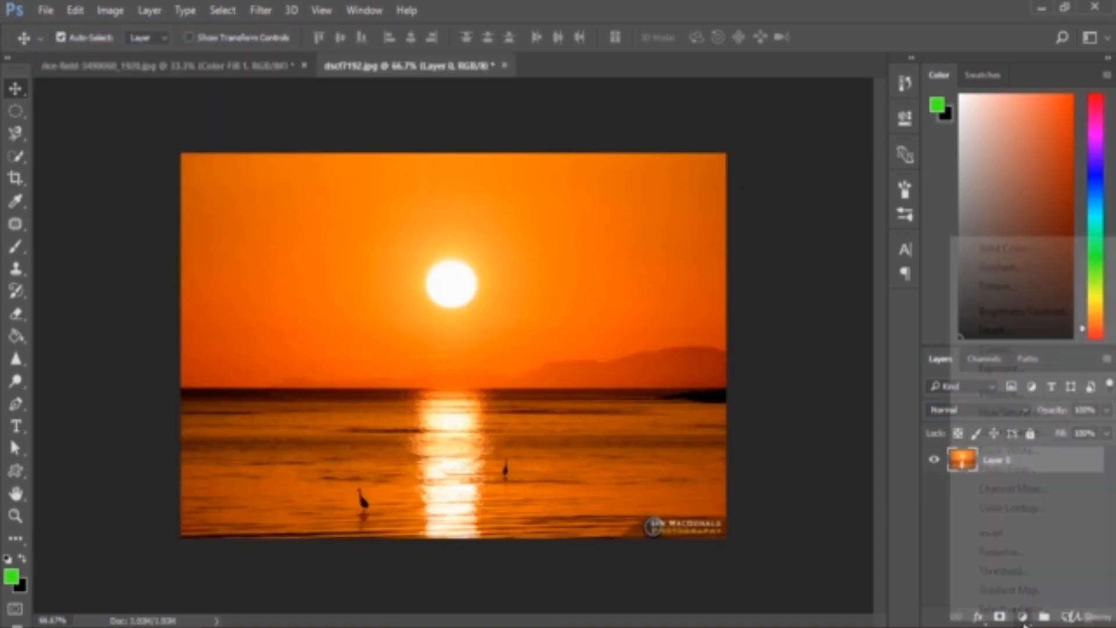
left_click(1005, 250)
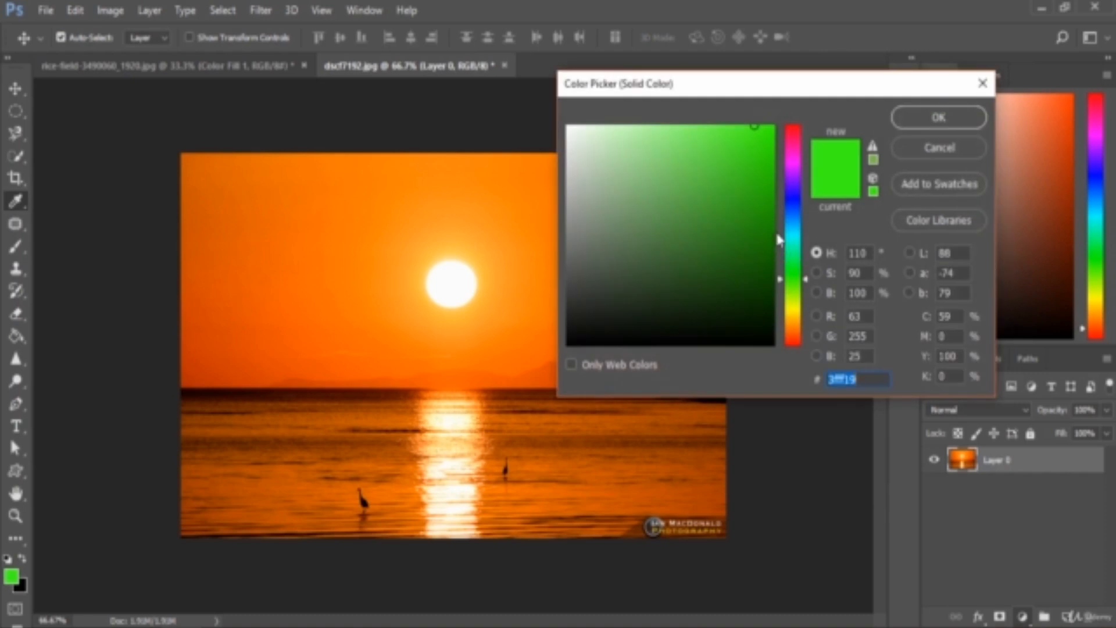
left_click(939, 117)
Set the green fill layer's blend mode to Hard Mix and reduce its fill to 42%
left_click(987, 410)
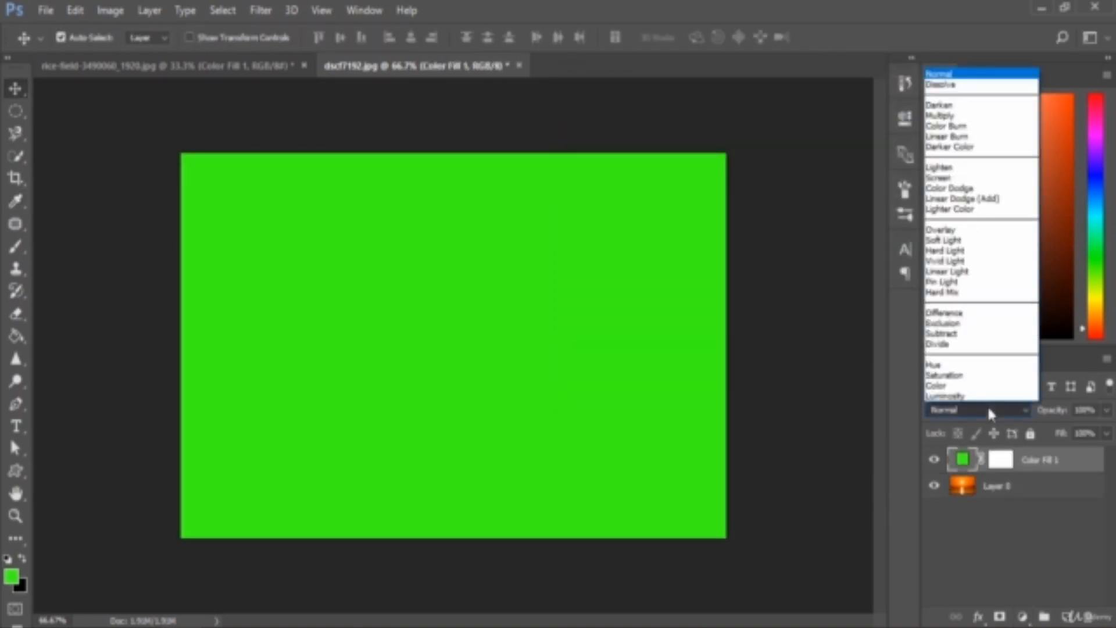
left_click(945, 291)
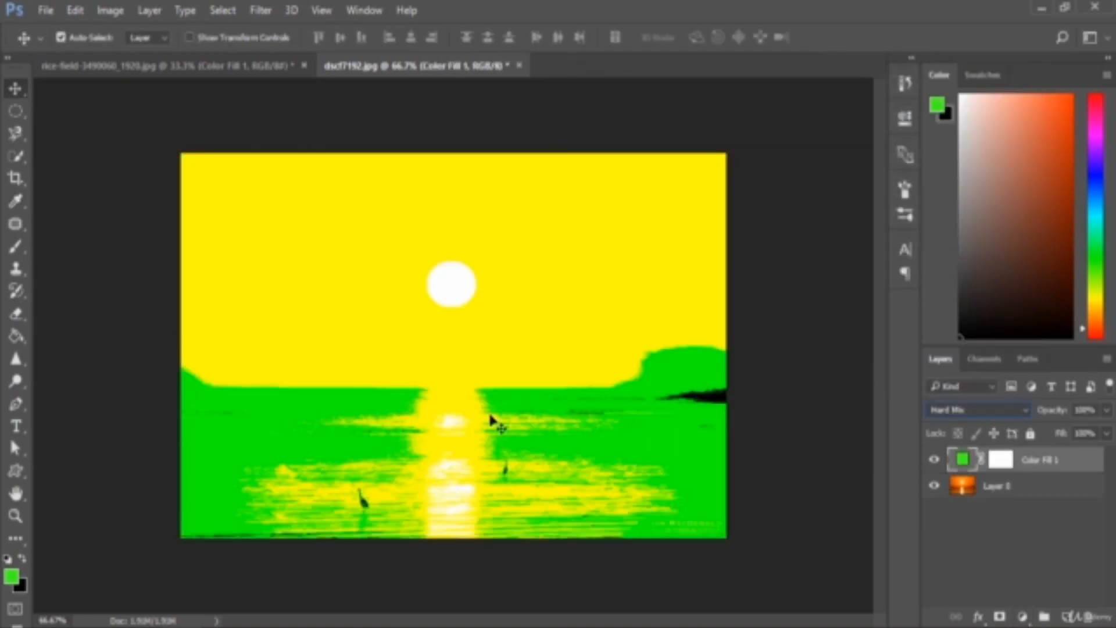
left_click(1107, 433)
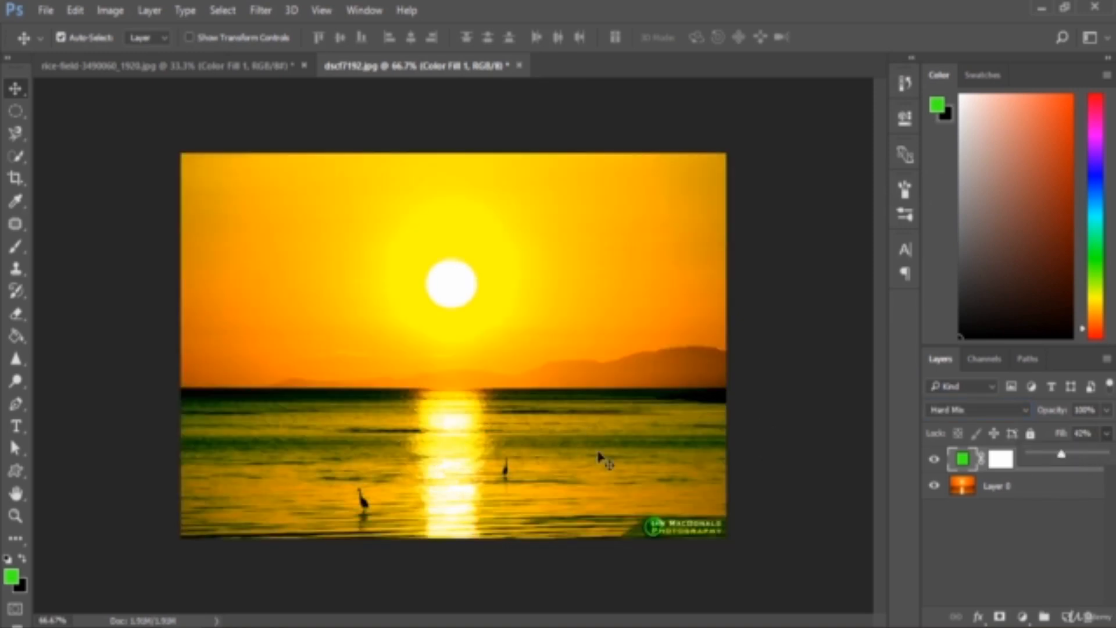
left_click(1040, 501)
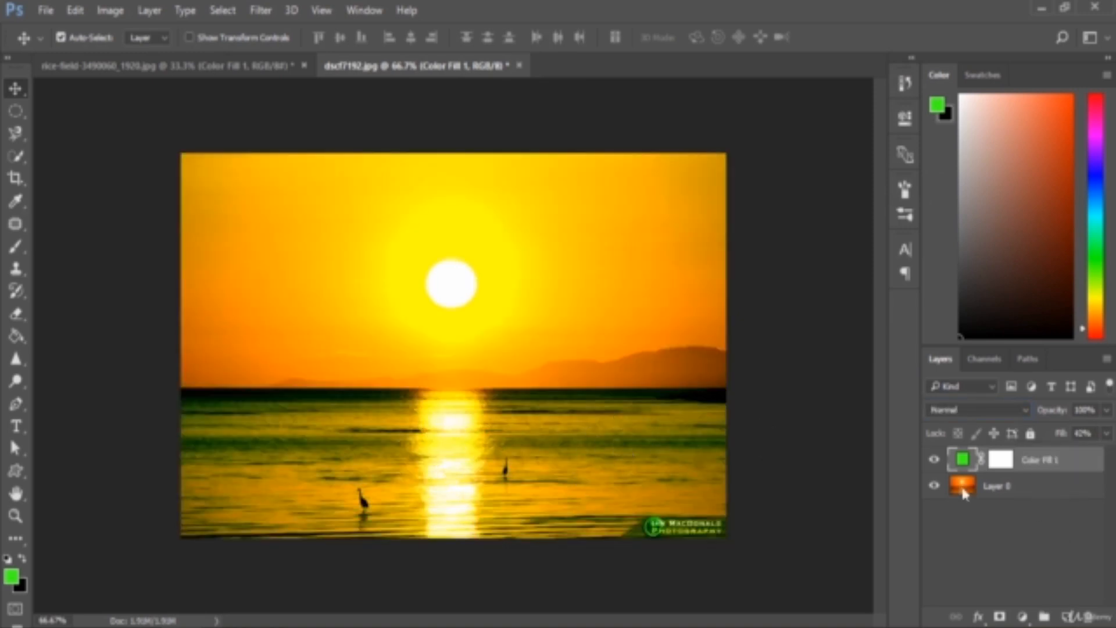
Change the colour of the fill layer above the sunset photo to orange ff5a19
left_click(968, 463)
double_click(963, 463)
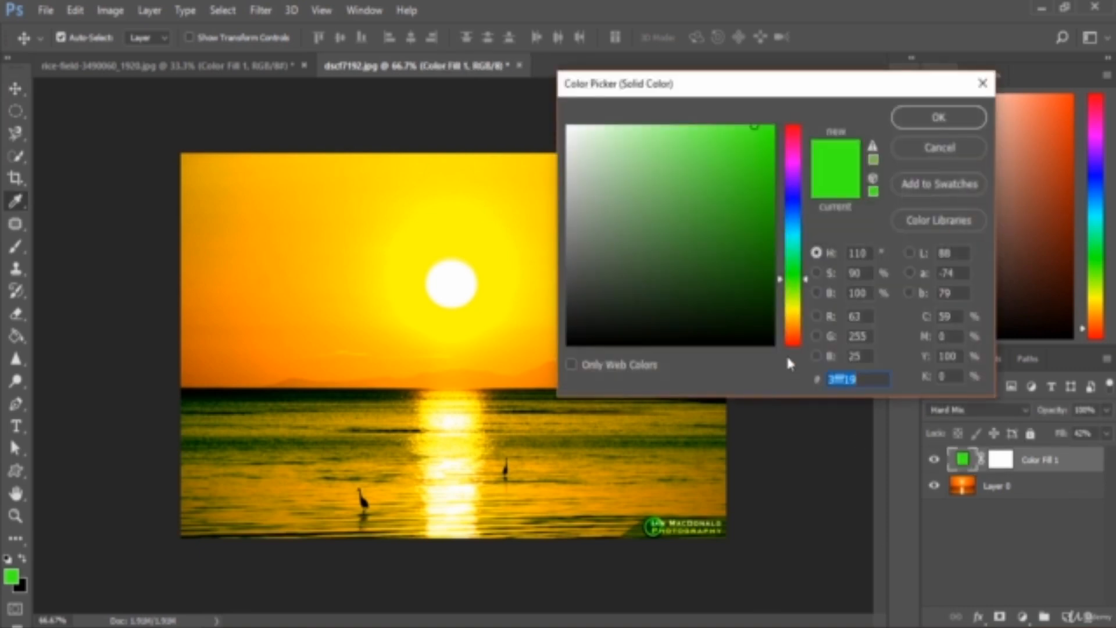
left_click(792, 336)
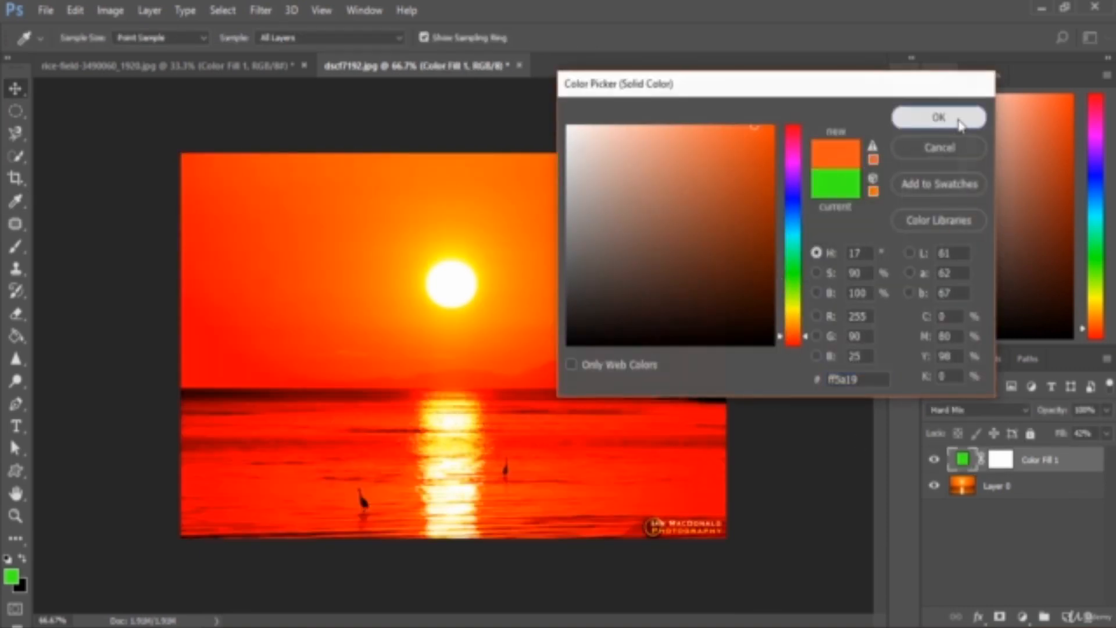
left_click(938, 117)
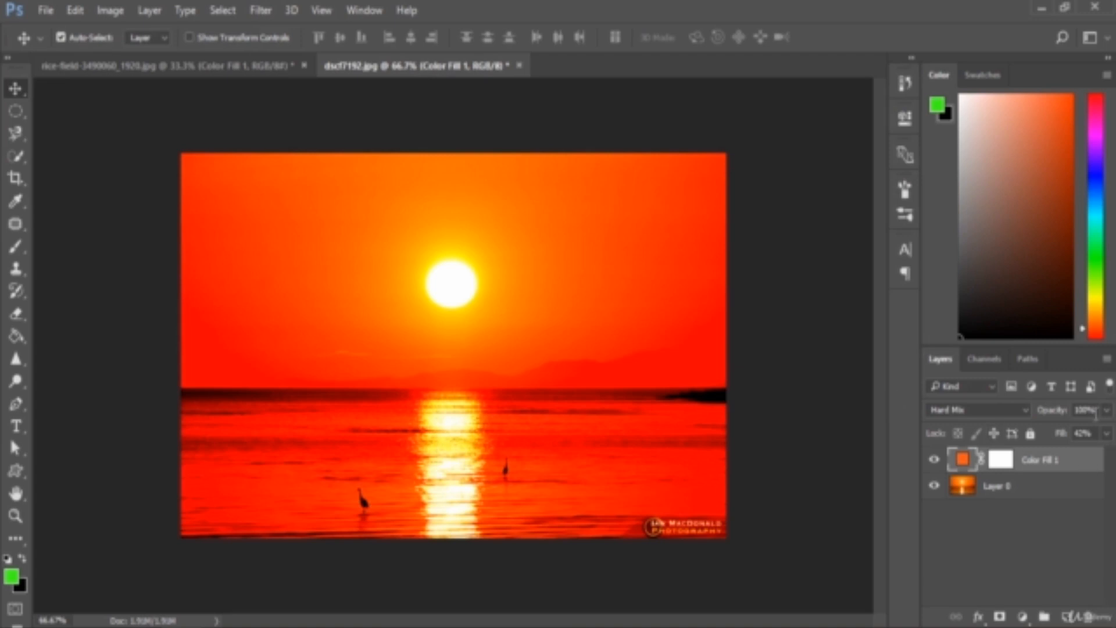
Lower the orange Hard Mix layer's fill to 21% and keep that layer selected
left_click(1107, 435)
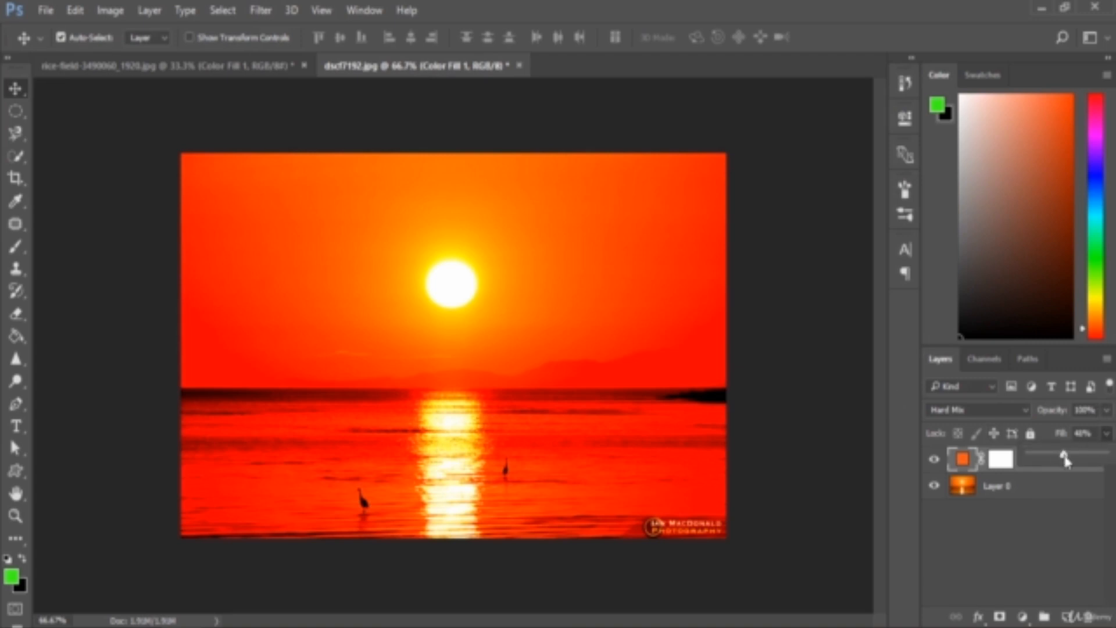
mouse_move(1061, 455)
left_mouse_down()
mouse_move(1072, 457)
mouse_move(1046, 459)
left_mouse_up()
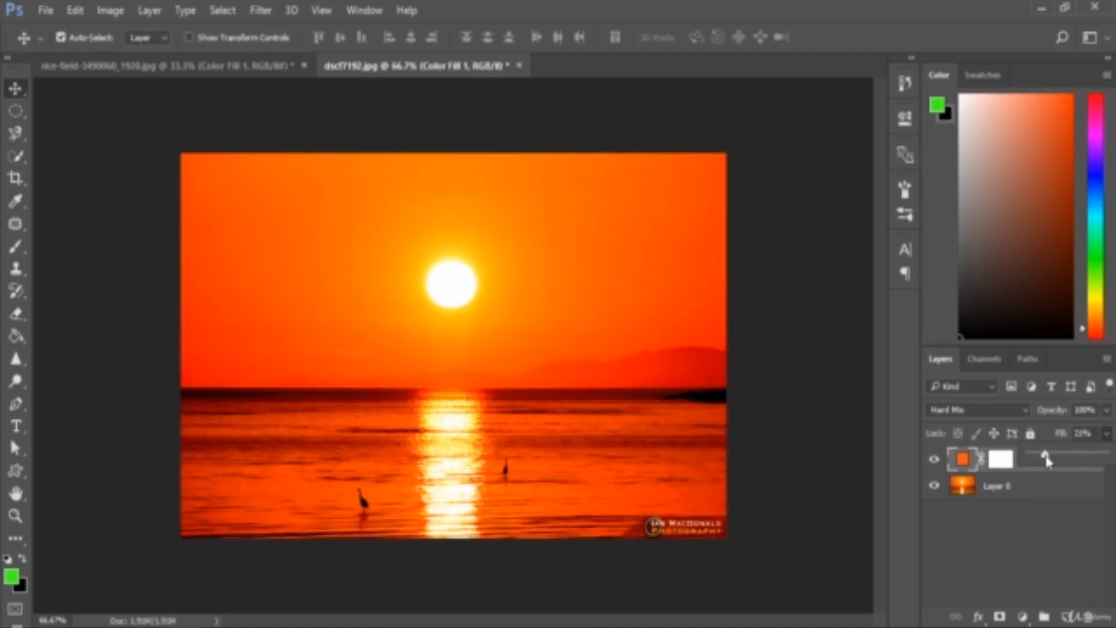
left_click(987, 526)
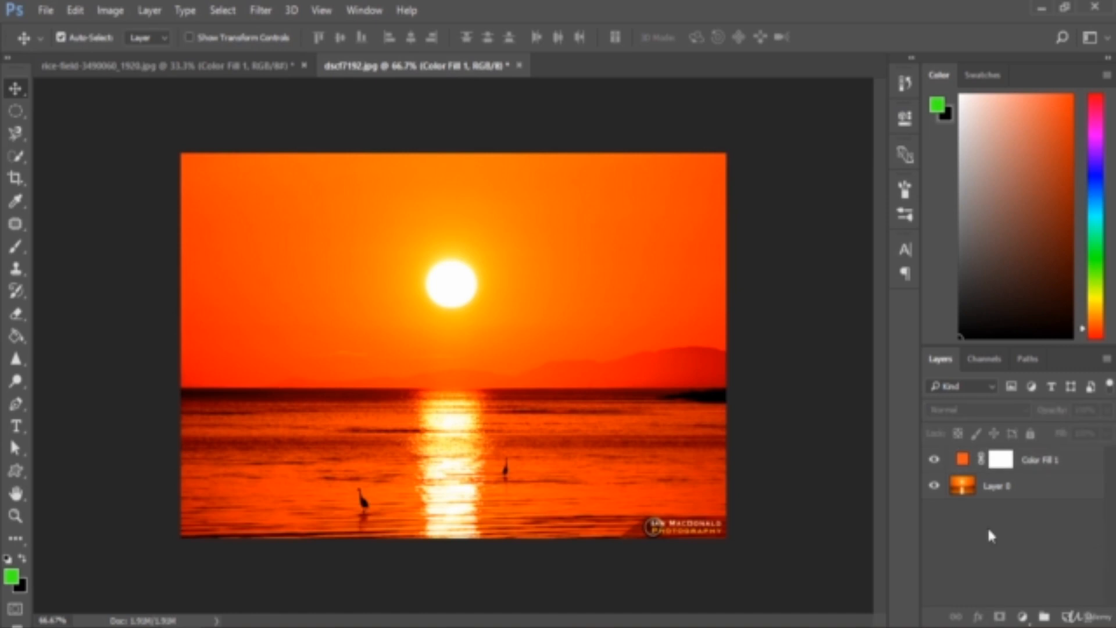
left_click(1099, 466)
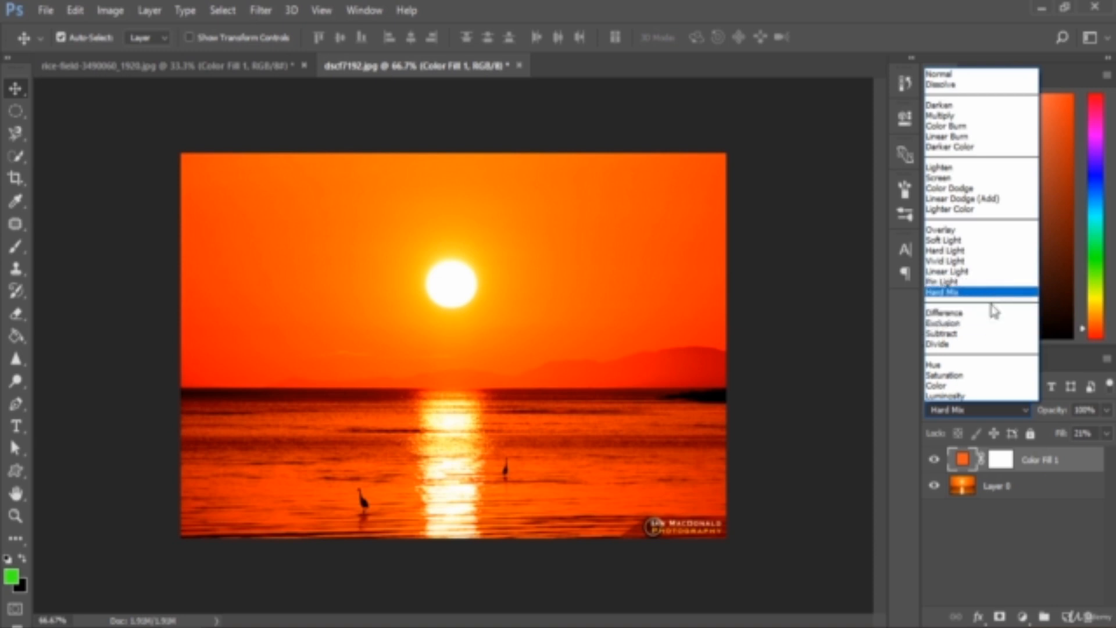
left_click(1075, 451)
left_click(979, 408)
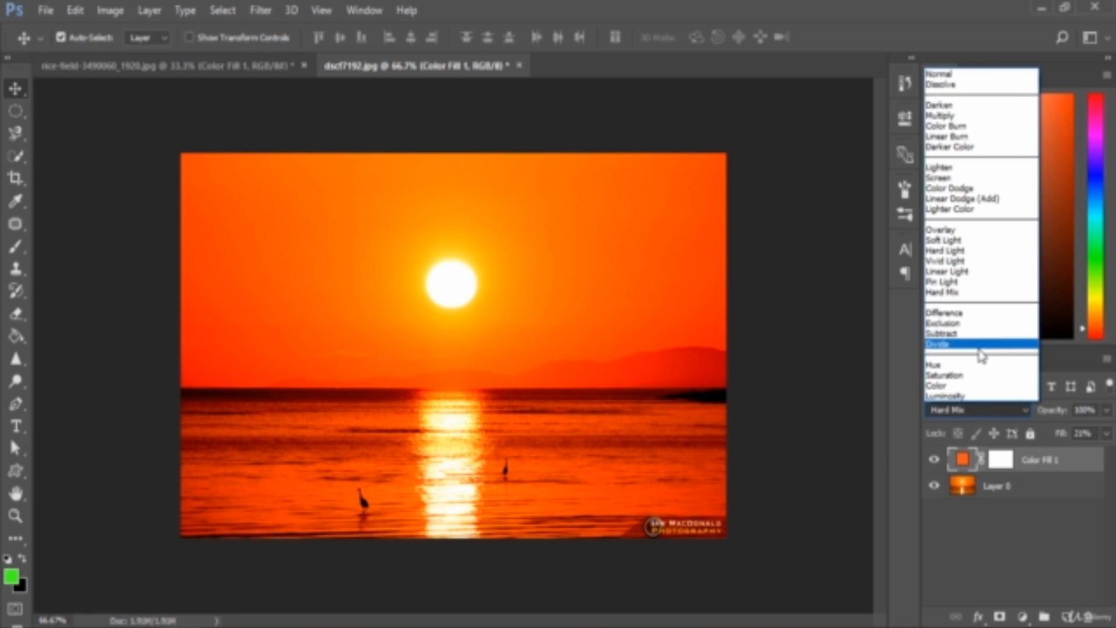
left_click(1082, 468)
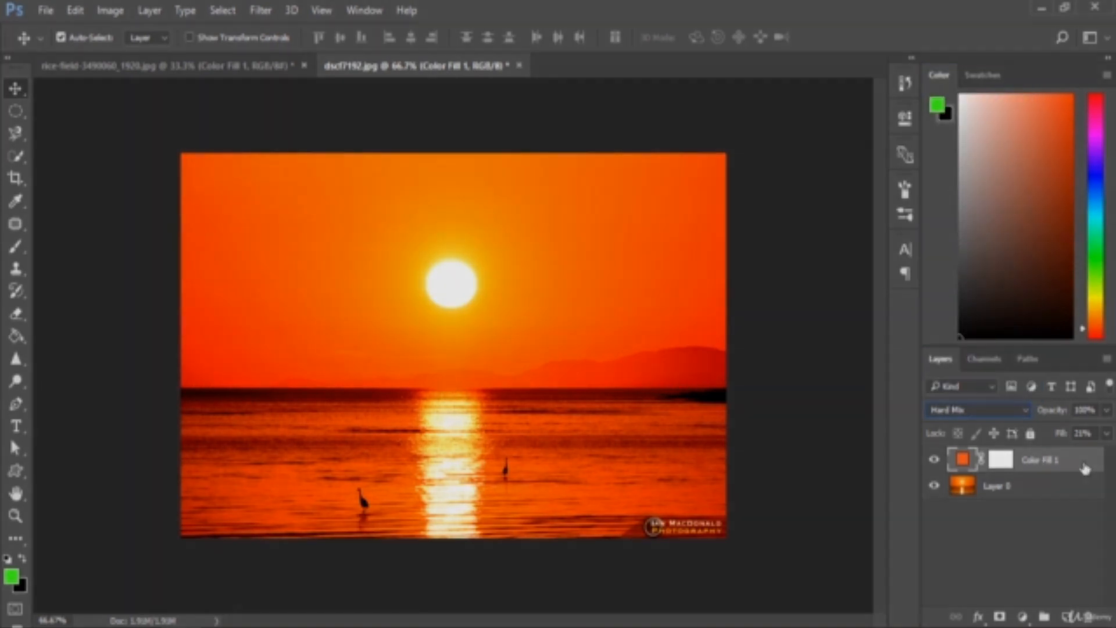